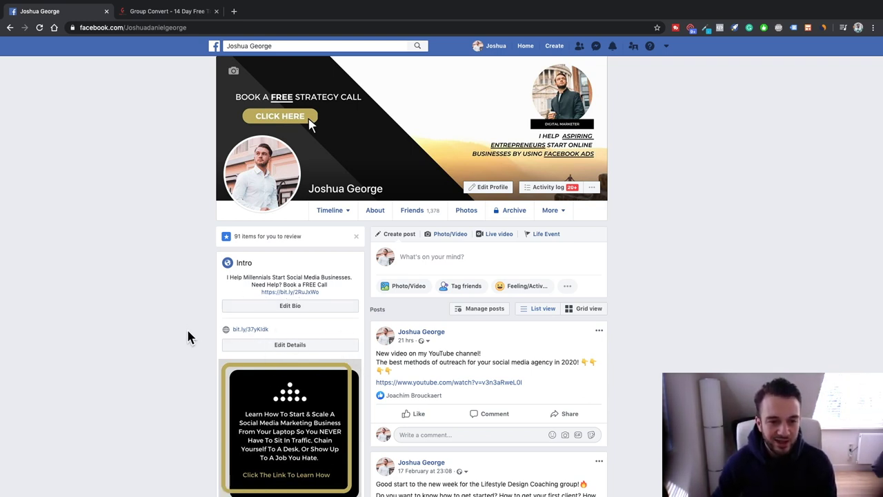
- Scroll the profile, then view the cover photo and profile picture full size
scroll(179, 322, down, 1)
scroll(179, 322, down, 1)
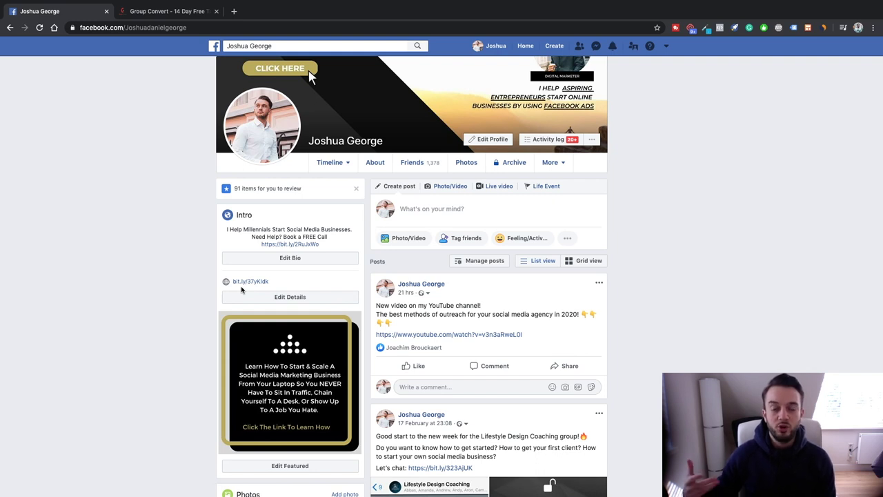
scroll(322, 258, up, 2)
click(425, 120)
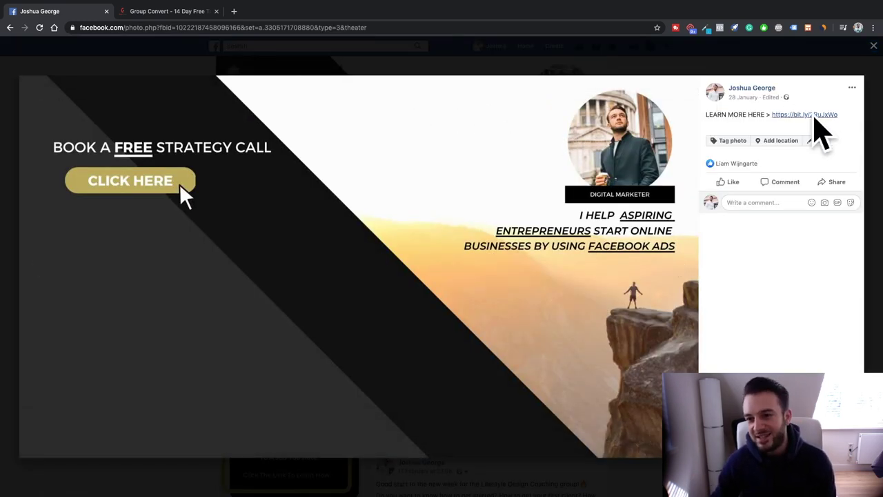
click(528, 64)
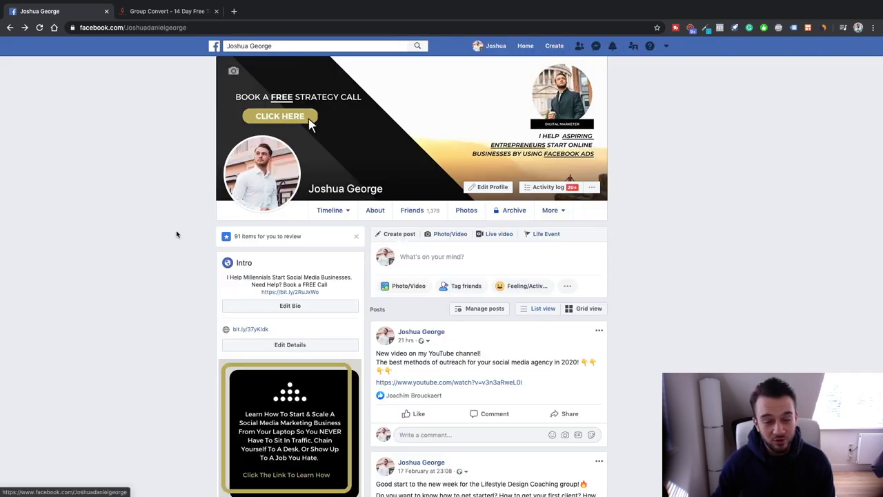
click(262, 183)
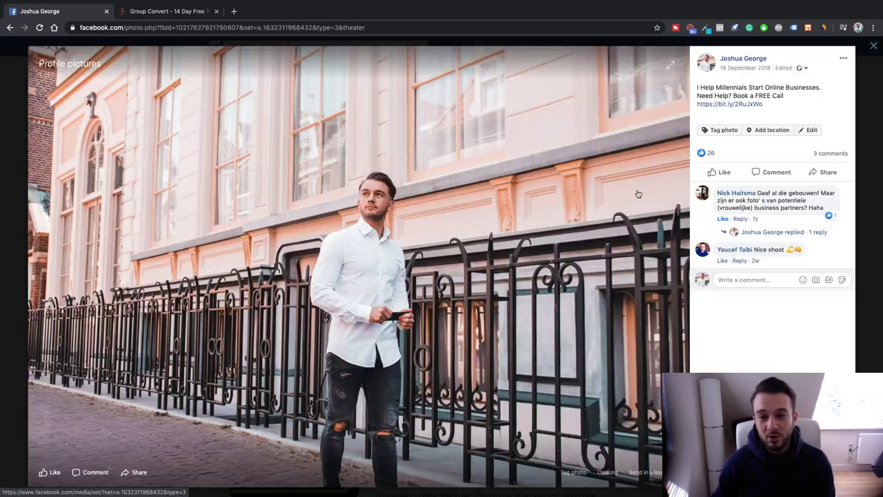
click(881, 74)
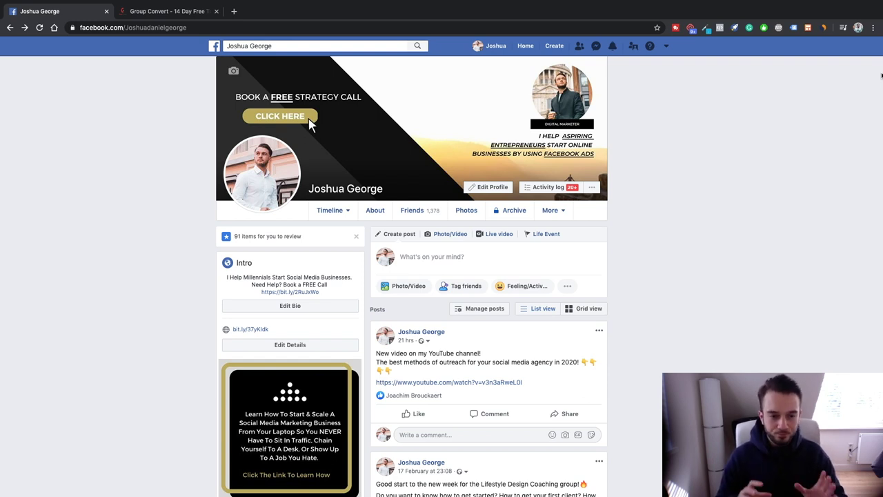
- Open and close an empty browser tab, then load the Facebook News Feed
click(233, 11)
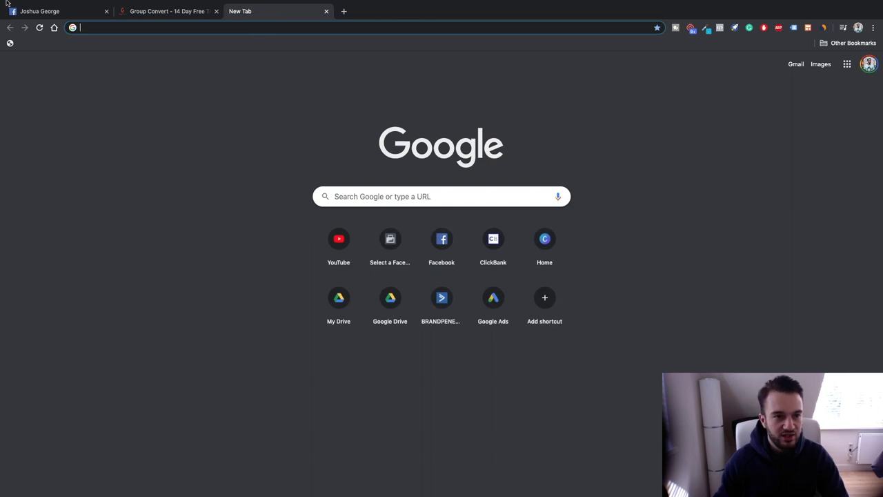
click(56, 12)
click(327, 11)
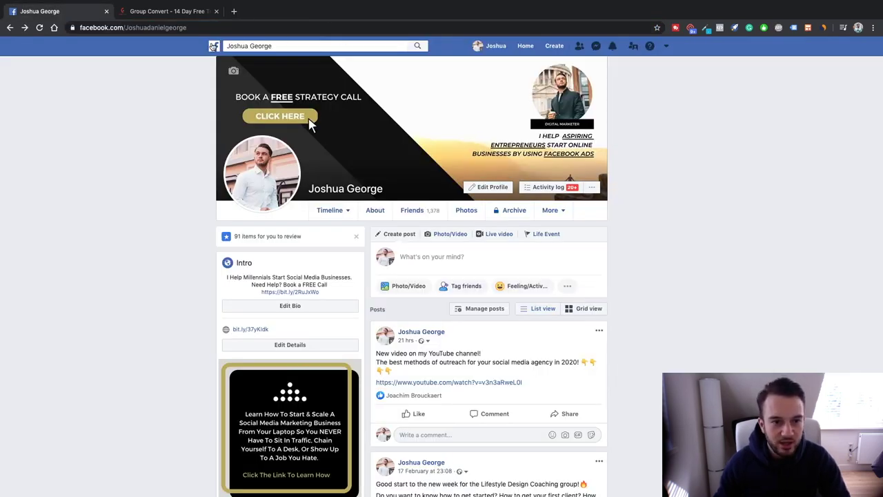
click(214, 45)
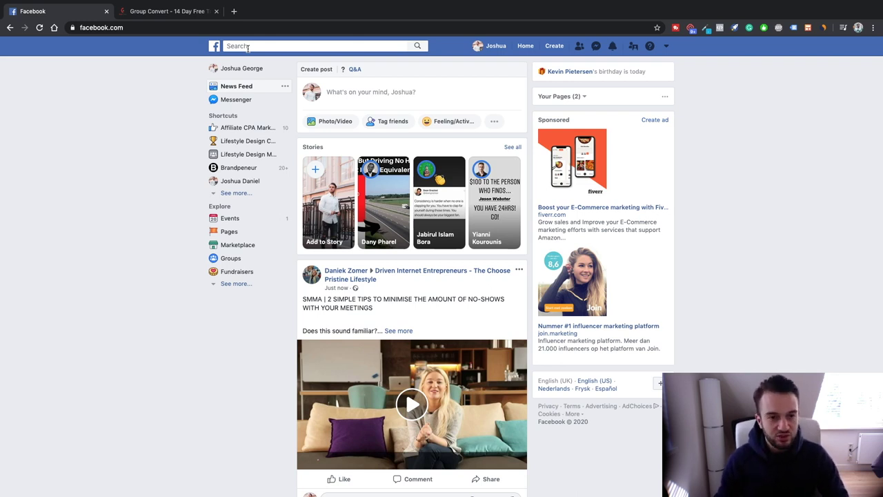
- Search for 'dentists uk', check the Pages results, then filter to Groups
click(247, 47)
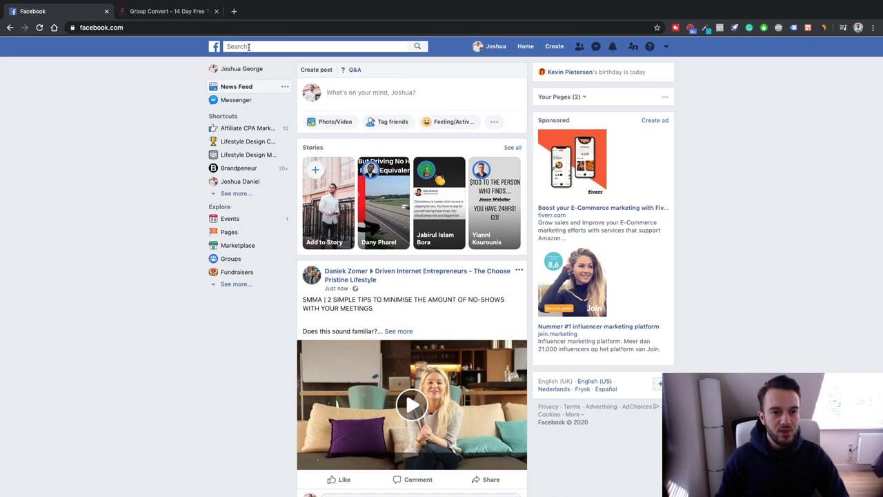
text(dentists uk)
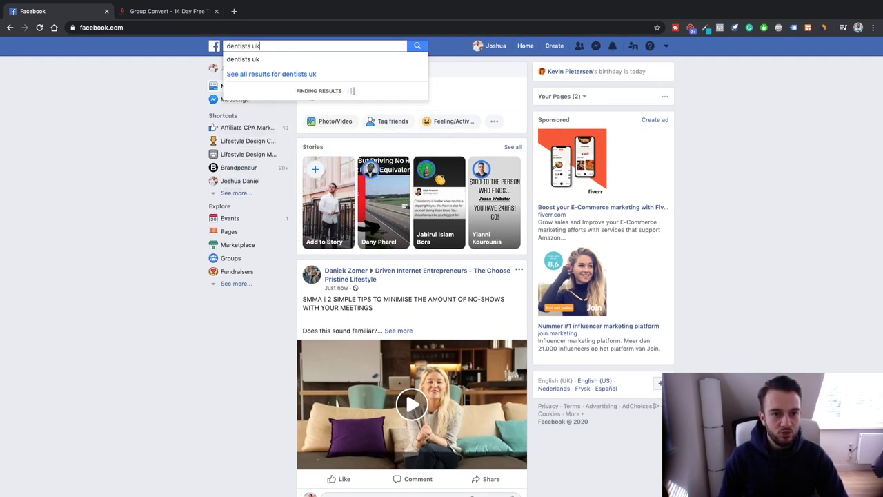
key(Return)
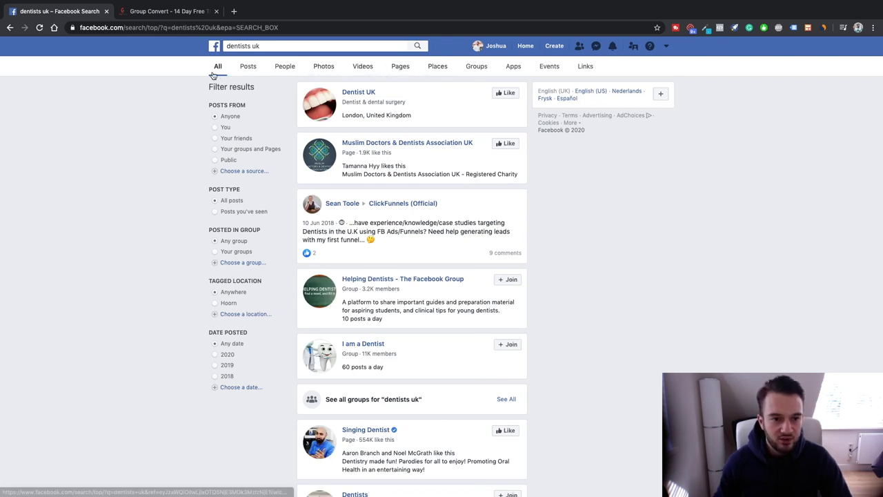
click(400, 70)
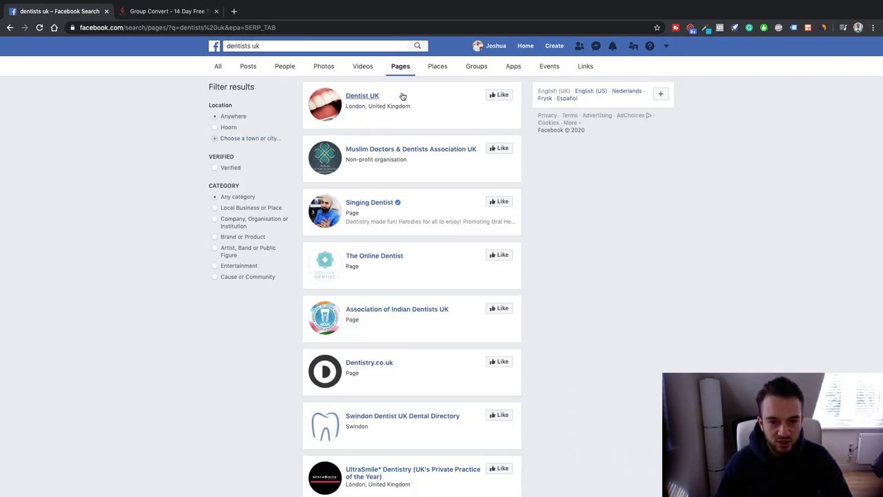
click(473, 68)
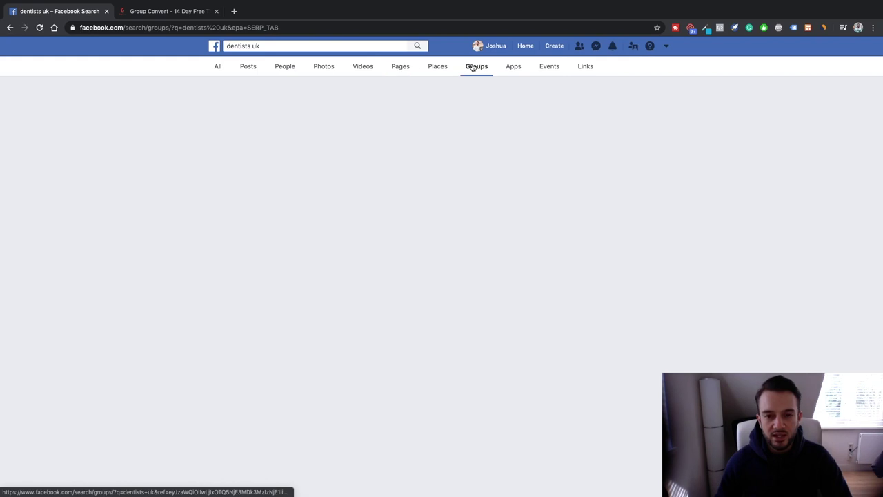
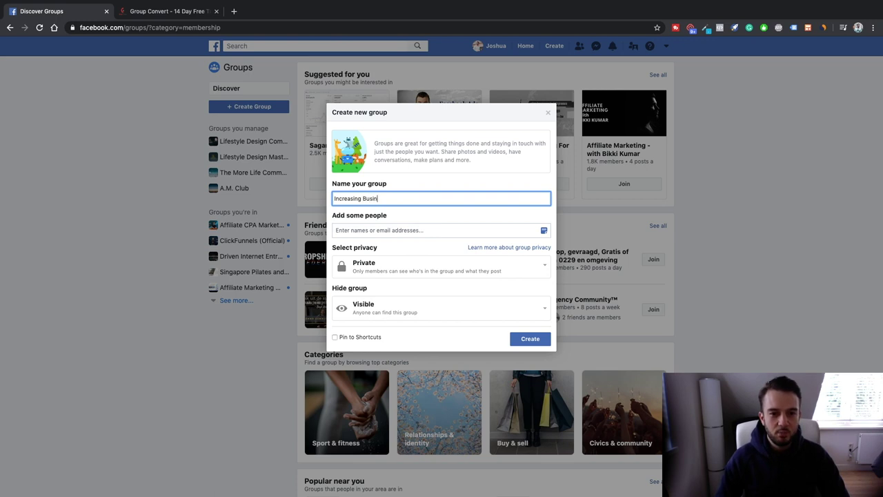
- Name the group 'Helping Restaurants Get More Clients With', the owner's name and '[DEMO]'
text(For Res)
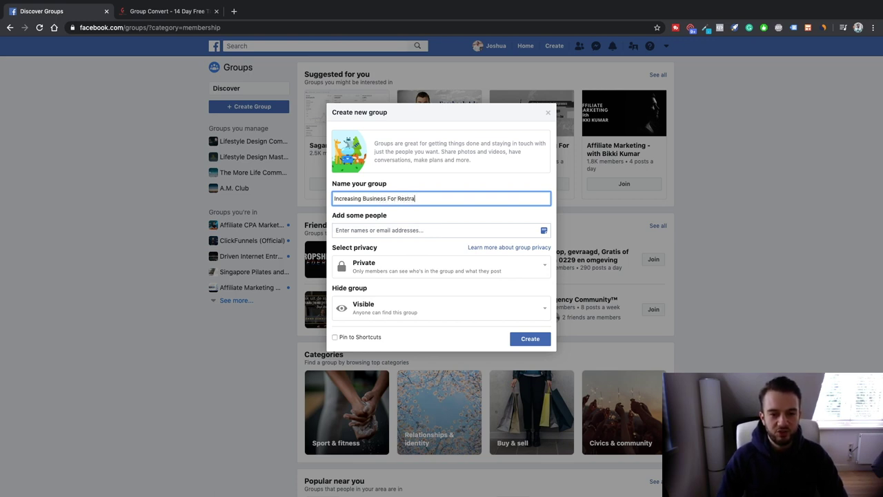
text(taurant)
key(super+a)
text(Increases)
key(super+a)
key(BackSpace)
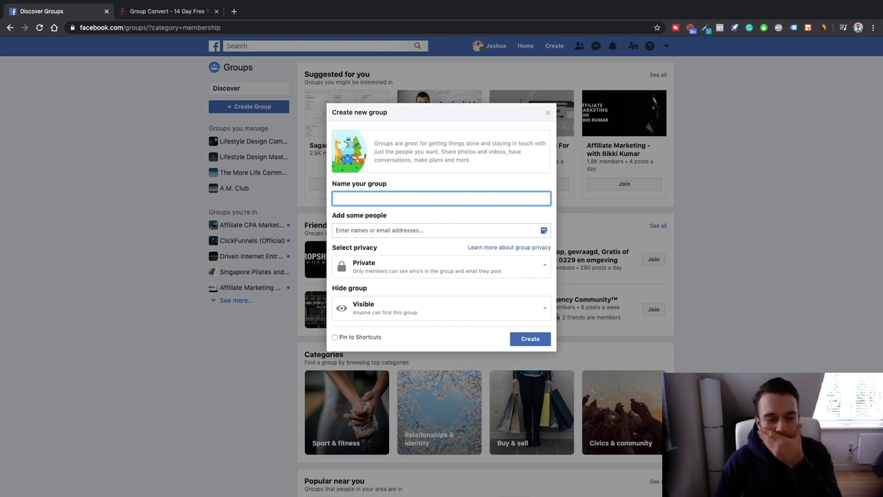
text(Helping )
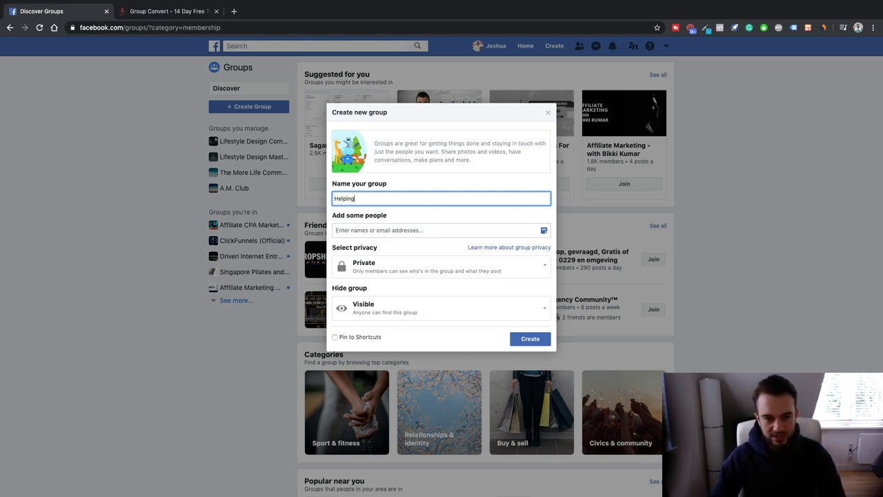
text(Restaurants Get)
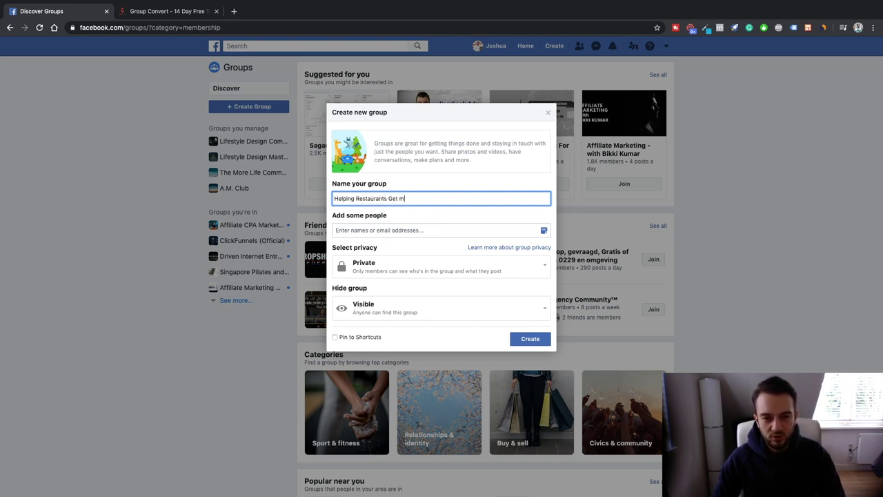
text( More )
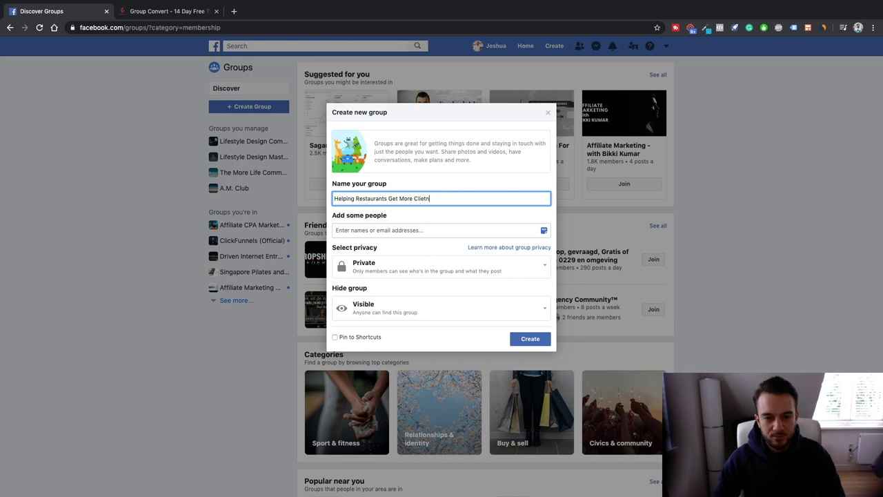
text(Clients With joshua)
key(BackSpace)
key(BackSpace)
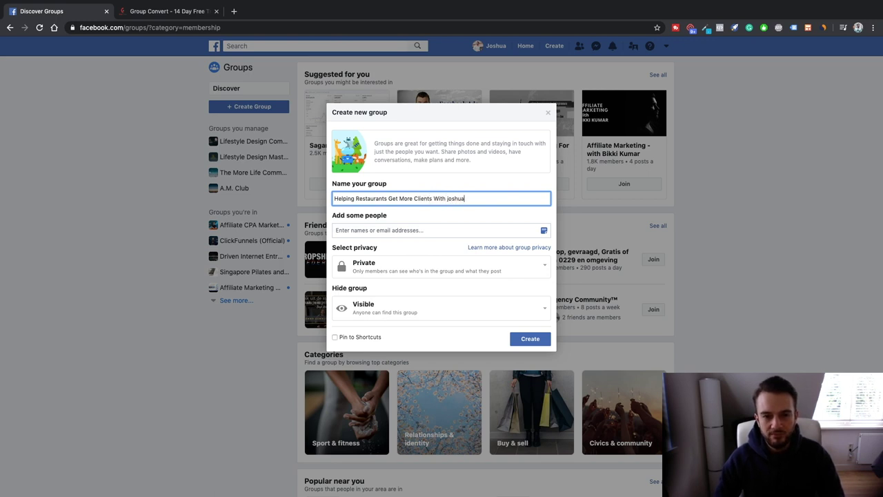
key(BackSpace)
key(BackSpace)
text(Jso)
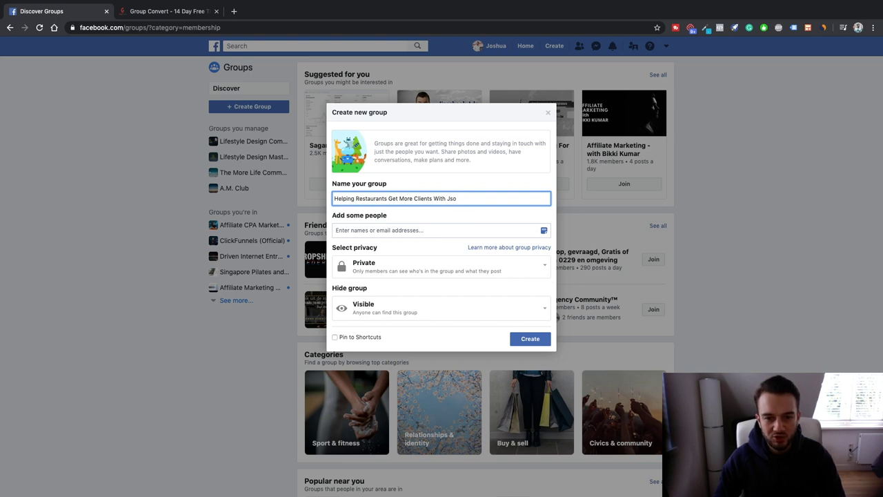
text(huahua GEorge)
key(BackSpace)
key(BackSpace)
text(eorge [DS)
key(BackSpace)
text(EMO)
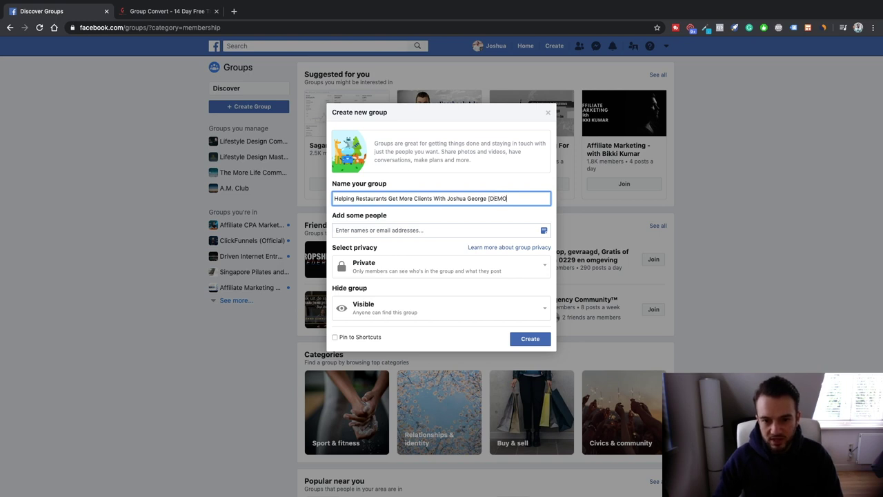
text(])
key(super+a)
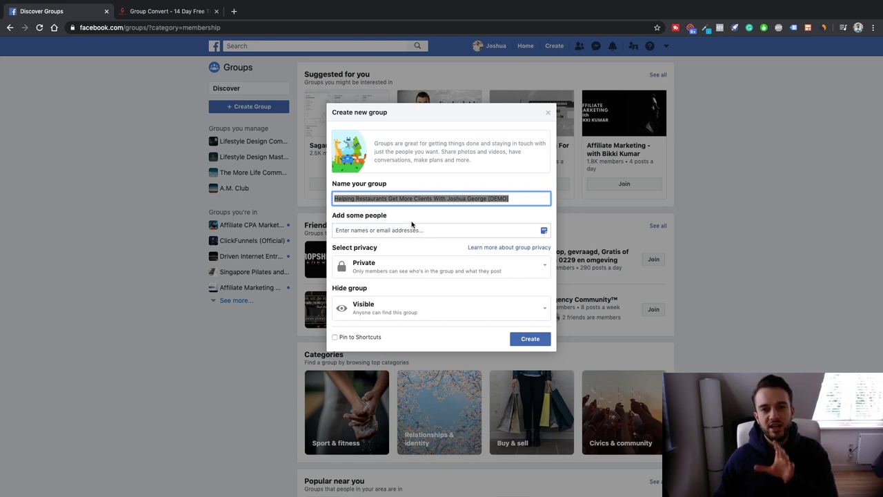
- Keep the group Private and set Hide group to Visible
click(412, 224)
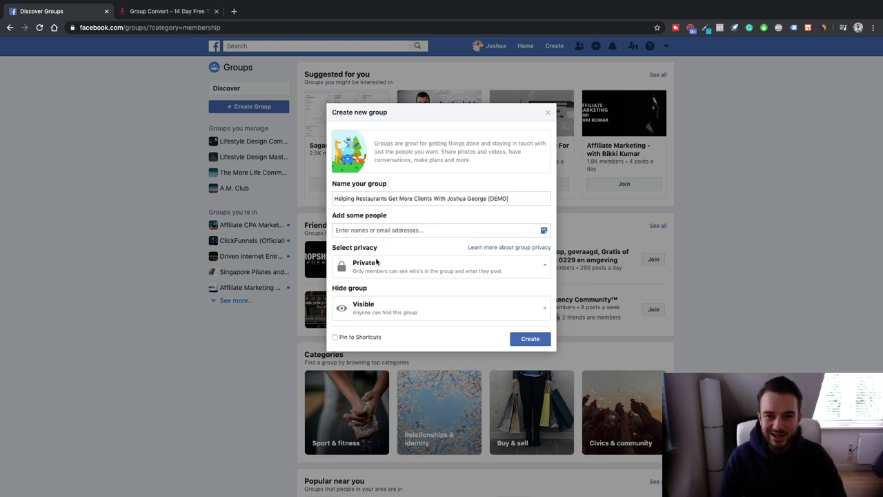
click(400, 304)
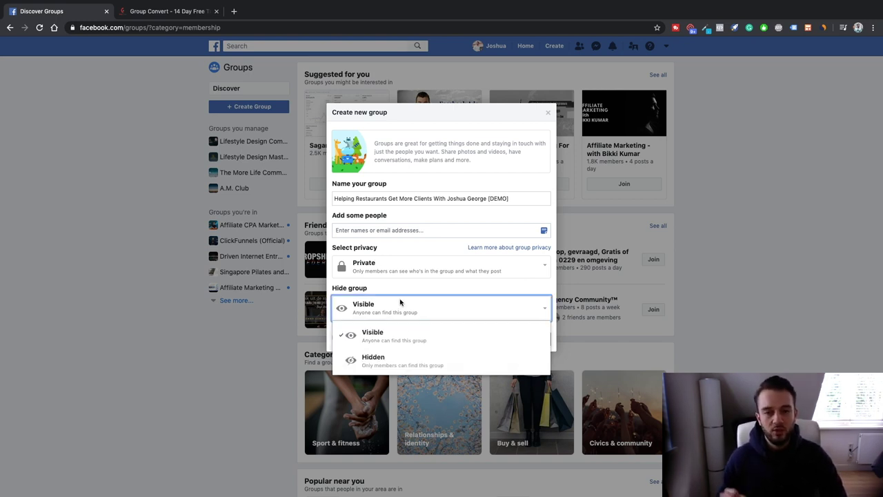
click(403, 289)
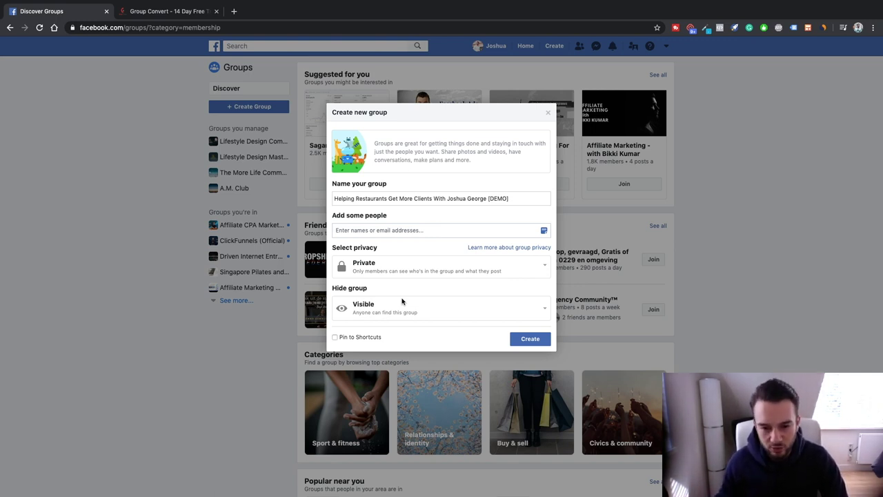
- Create the group and bring up the More management menu on its new page
click(530, 339)
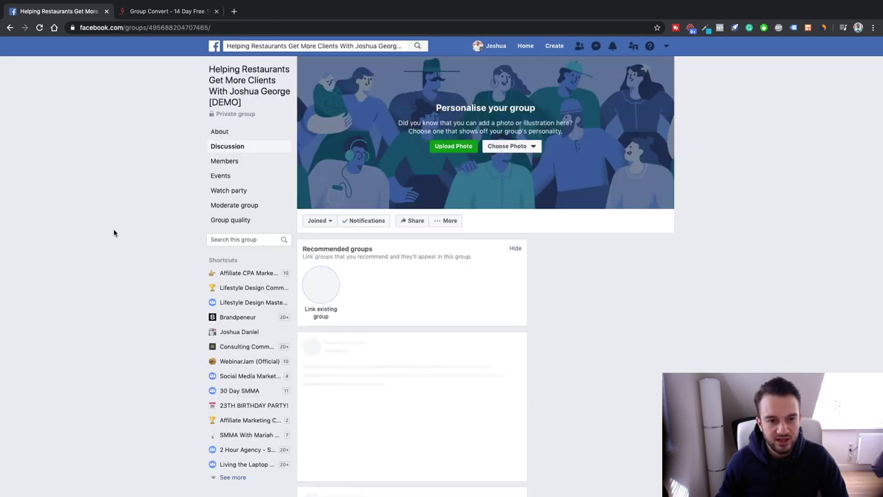
scroll(551, 123, down, 1)
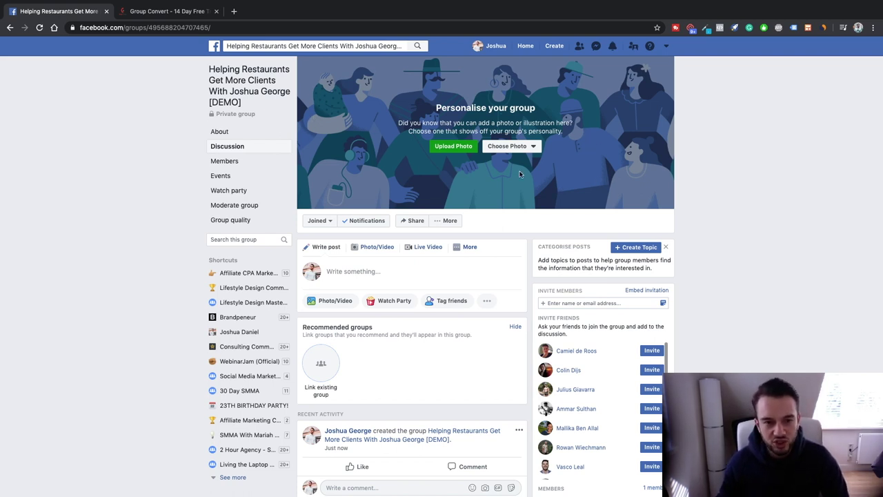
scroll(473, 355, down, 5)
scroll(463, 357, up, 5)
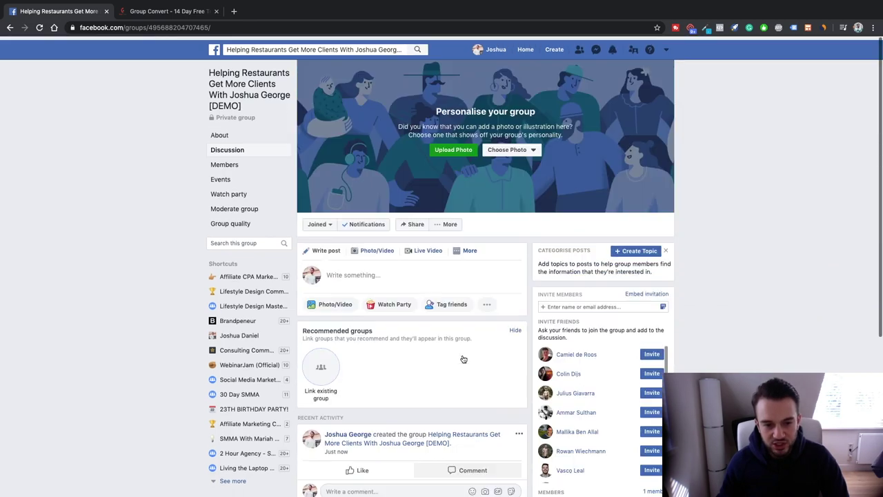
click(470, 247)
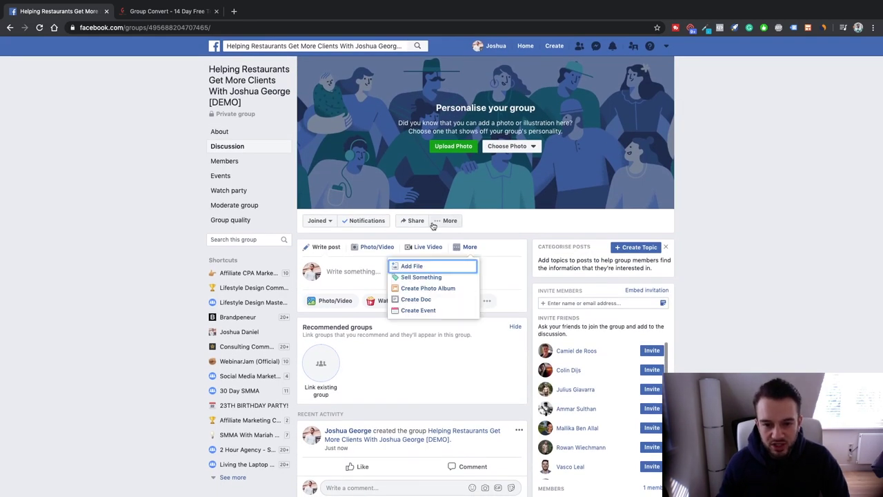
click(434, 224)
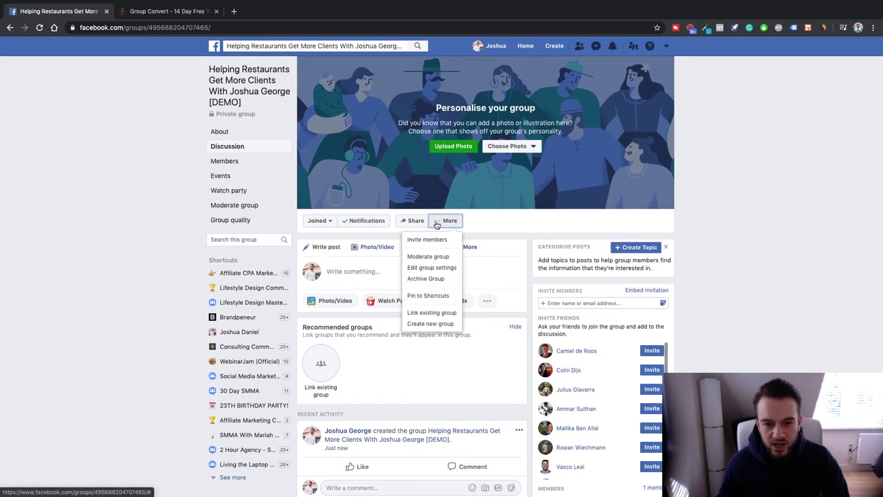
- Open Edit group settings and go through them to the Membership requests questions option
click(426, 268)
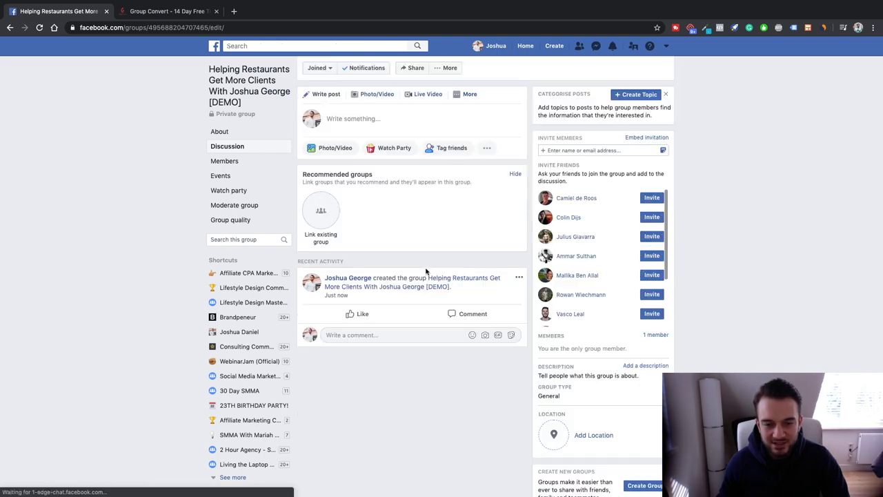
scroll(402, 289, down, 5)
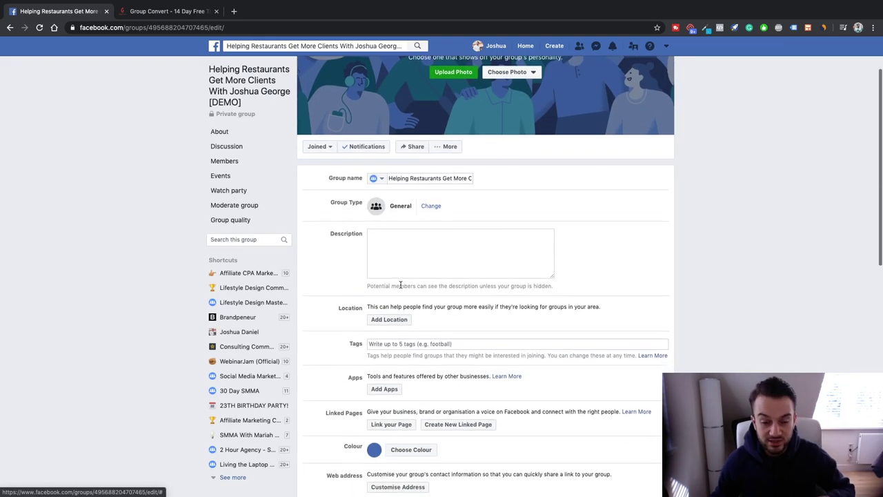
scroll(315, 306, up, 4)
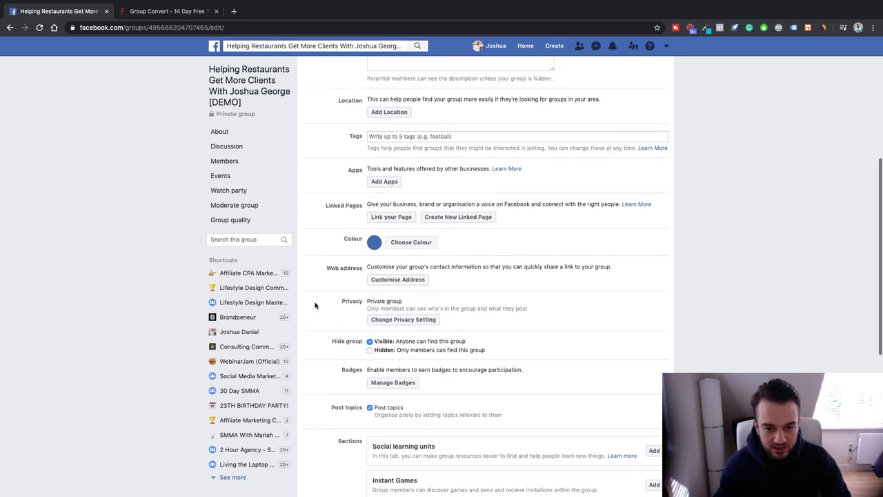
scroll(315, 305, down, 6)
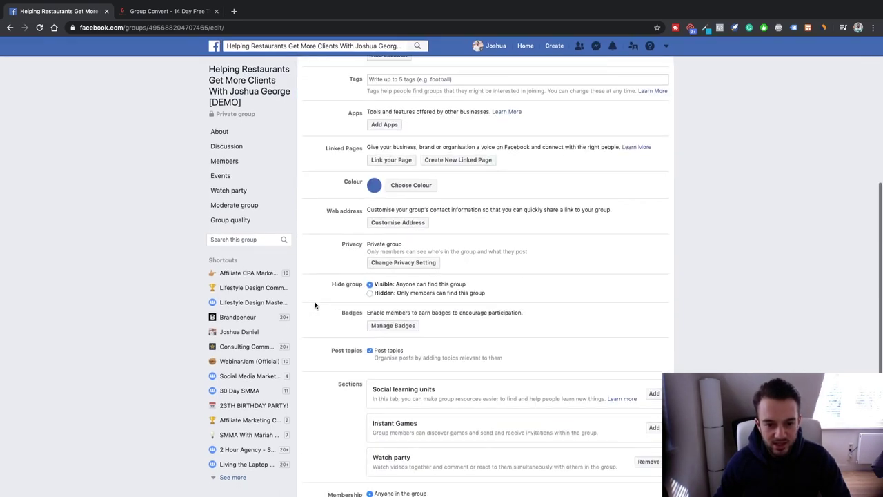
scroll(315, 305, up, 1)
scroll(315, 306, up, 3)
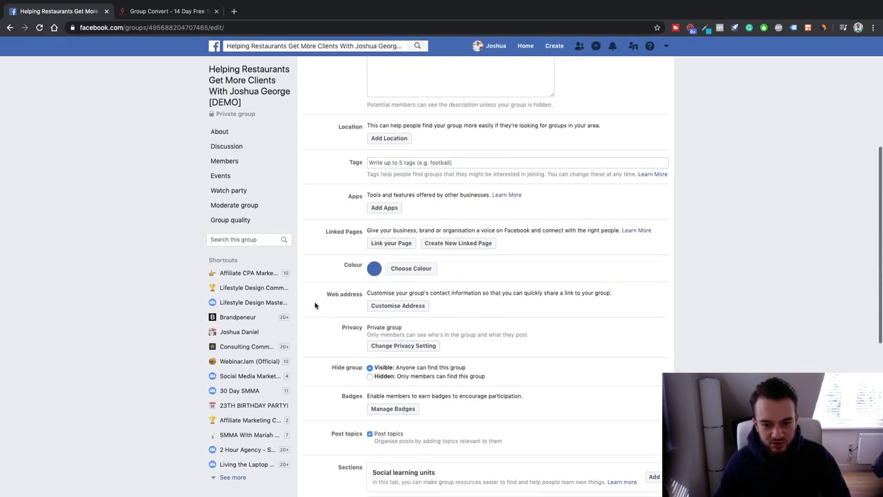
scroll(314, 305, down, 3)
scroll(316, 305, down, 3)
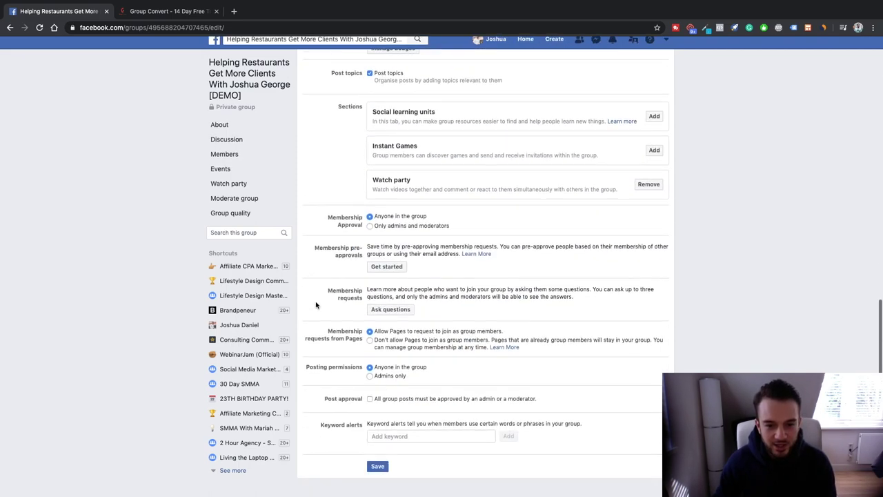
drag(327, 295, 368, 308)
click(393, 315)
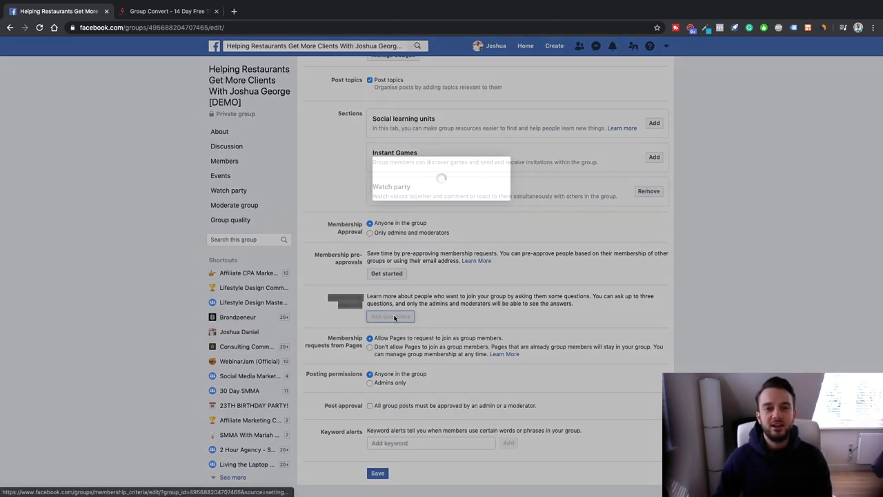
- Add a new membership question, dismissing the suggested questions
click(376, 211)
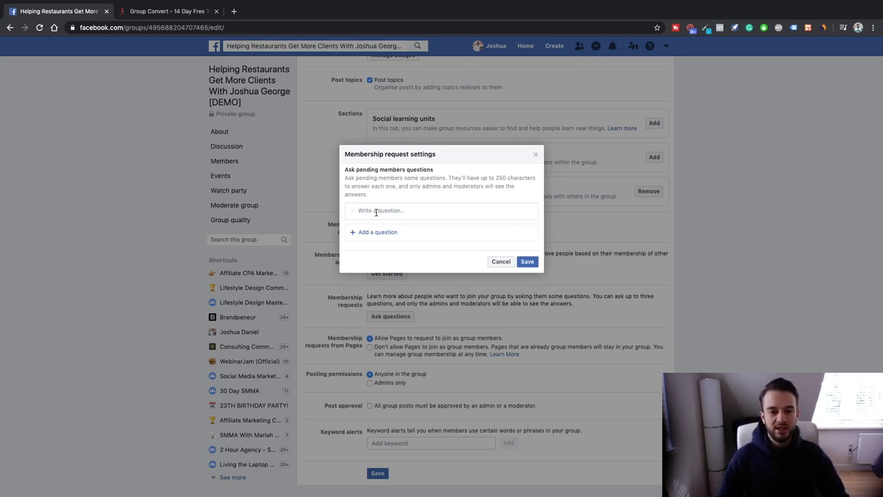
click(376, 212)
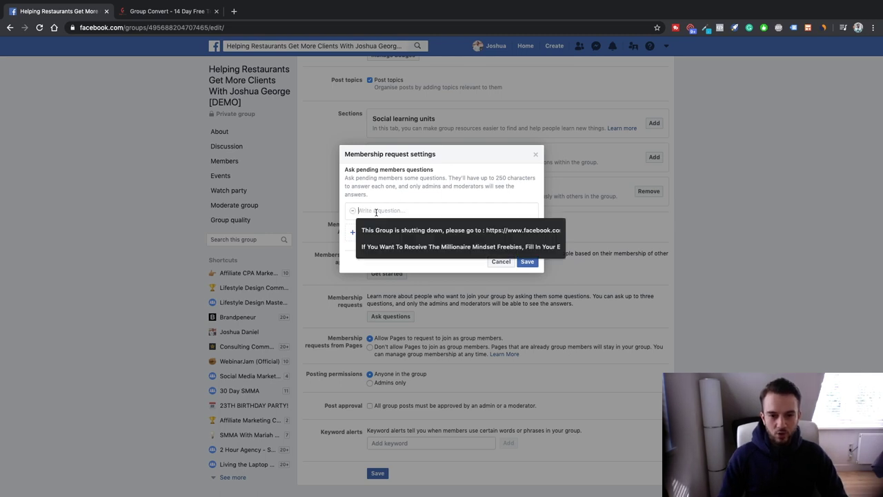
key(Down)
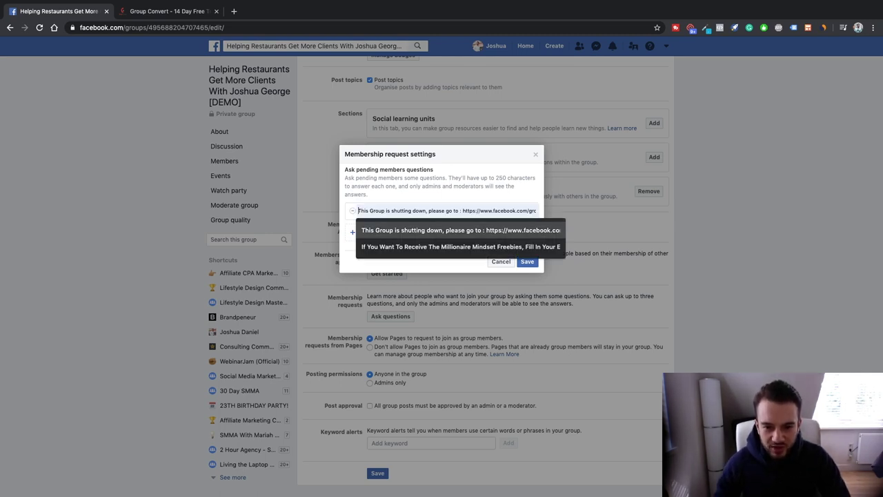
key(Escape)
- Write the question asking applicants to leave their email address to receive the strategy Freebies
text(Would You like)
key(super+a)
text(Leave Y)
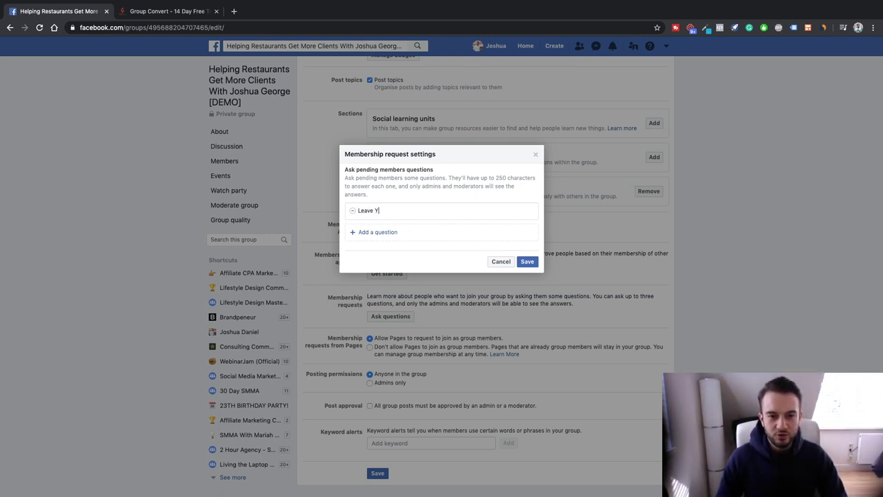
text(our Email Addres Below)
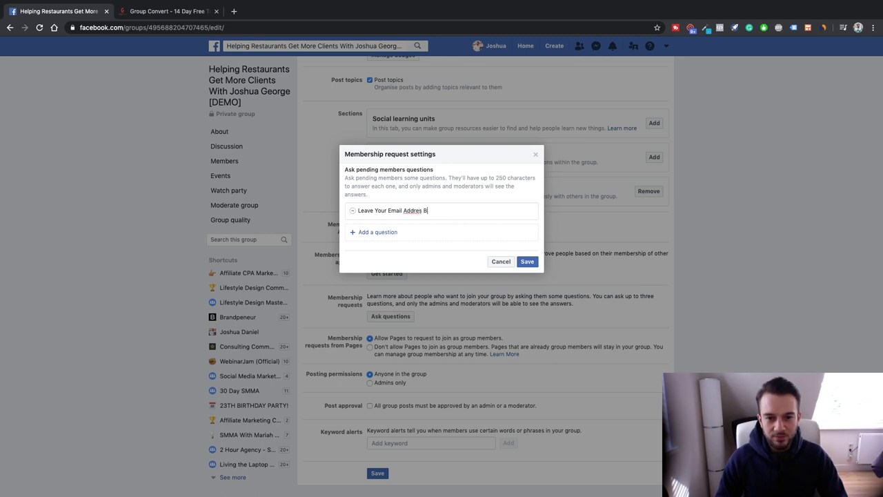
key(BackSpace)
key(BackSpace)
key(BackSpace)
key(BackSpace)
text(Below To Receive My Restaurant)
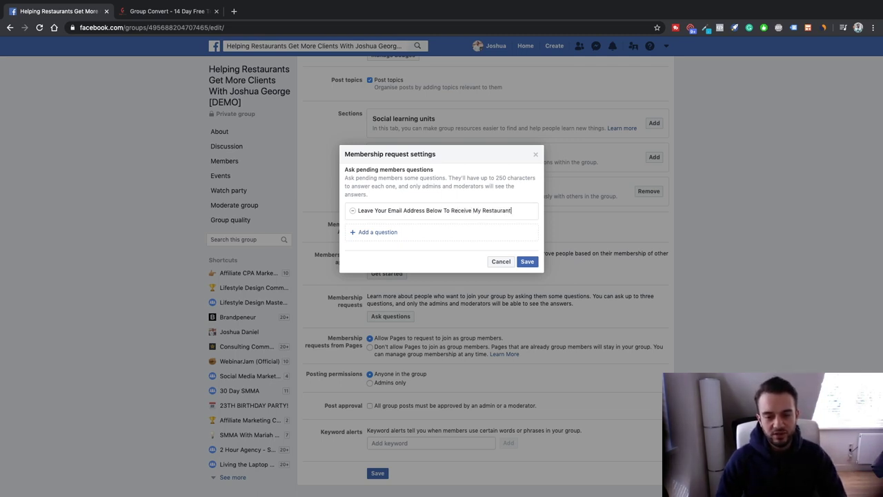
text(rateg)
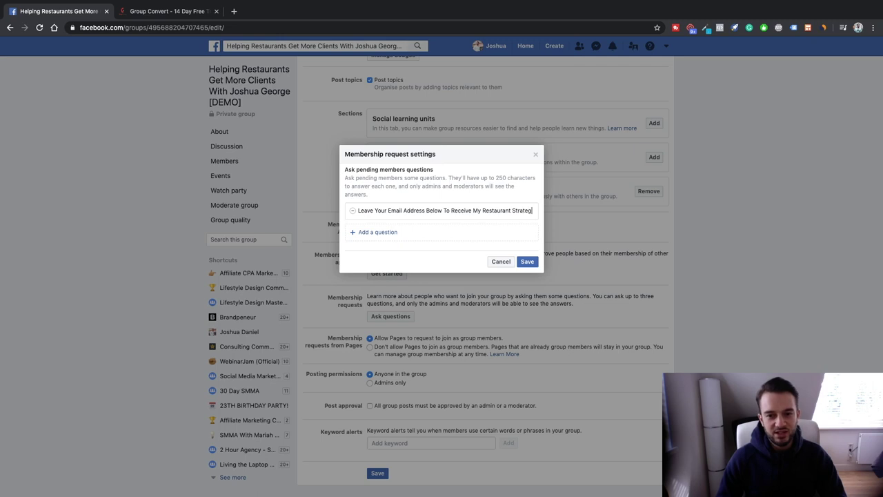
text(y Ebook)
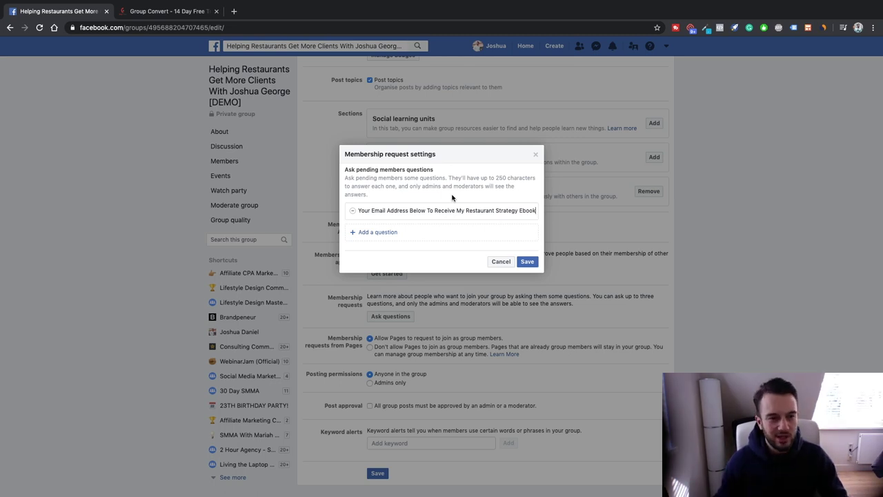
drag(494, 211, 518, 211)
click(530, 213)
click(536, 211)
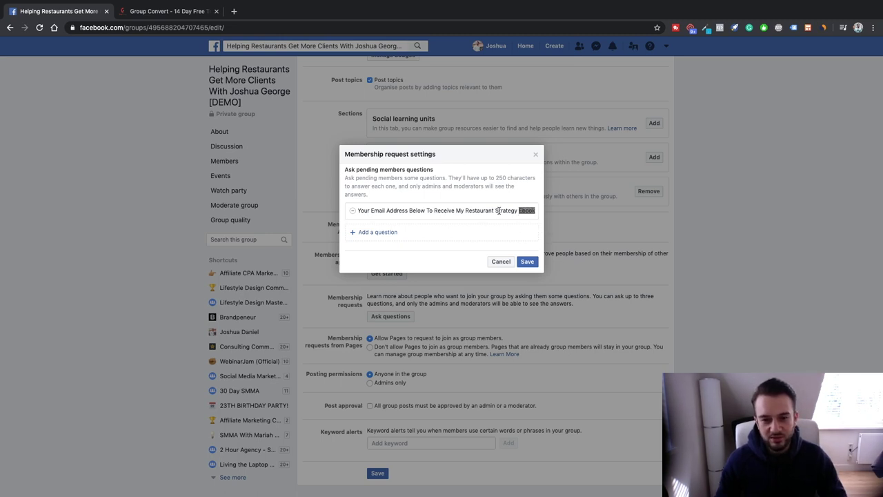
text(Freeb)
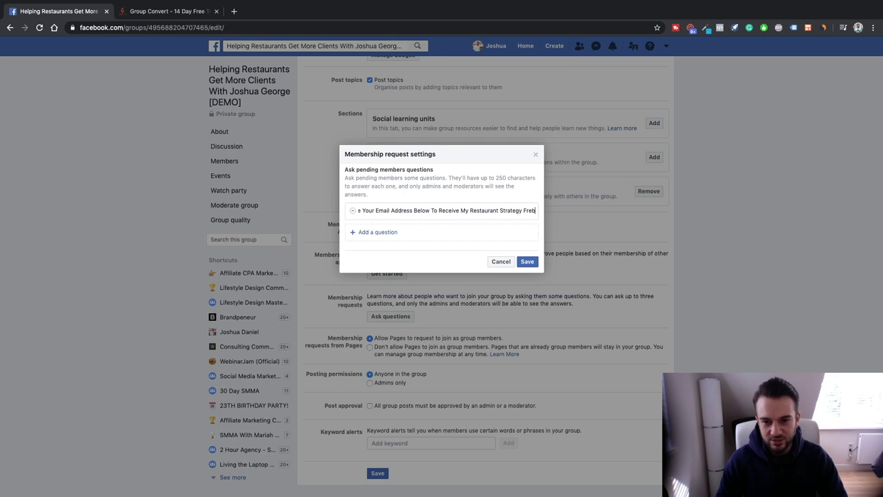
text(ies)
click(419, 260)
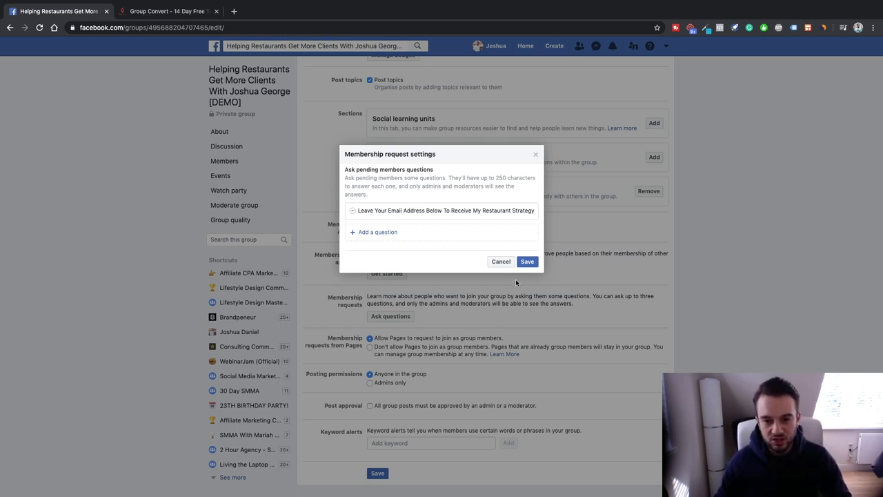
- Save the question with only admins and moderators approving member requests
click(527, 263)
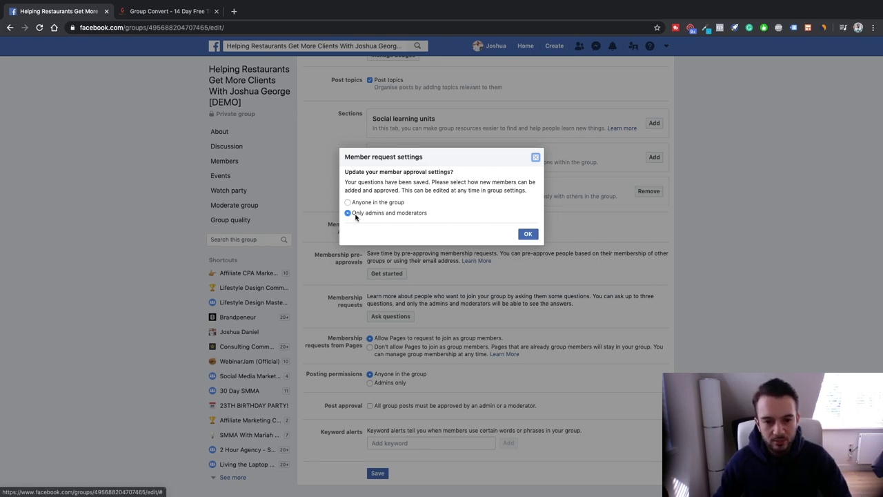
click(527, 235)
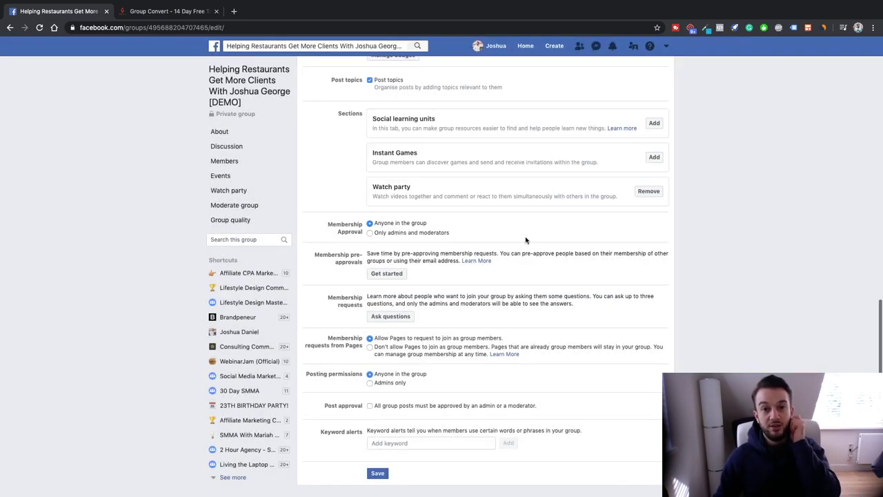
scroll(513, 336, up, 10)
scroll(513, 339, up, 3)
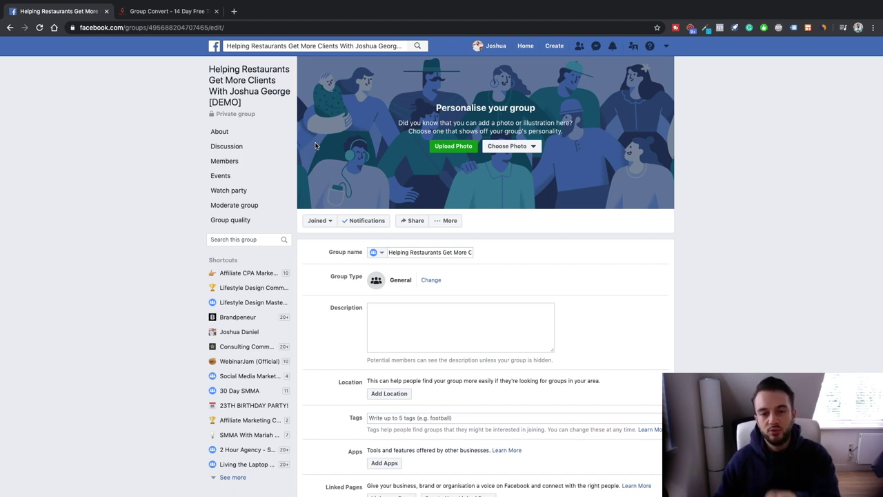
- Open the Lifestyle Design Community join-request notification and review the 2 applicants' email answers
click(614, 45)
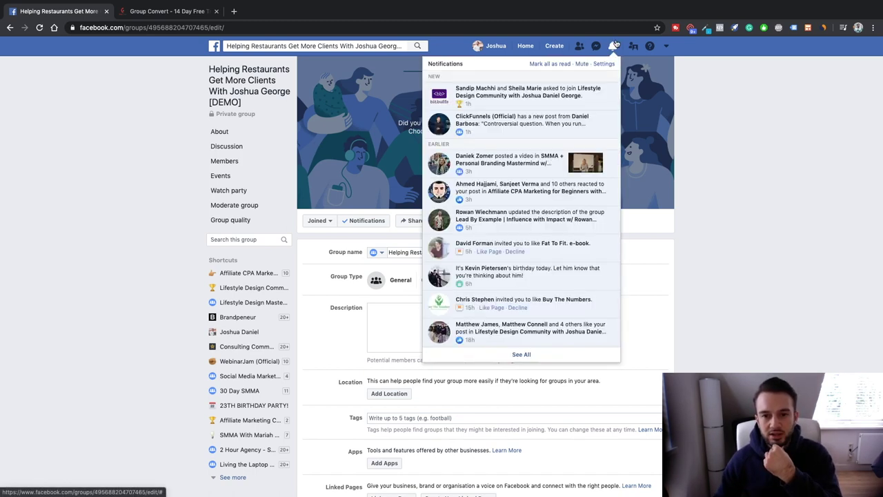
click(517, 95)
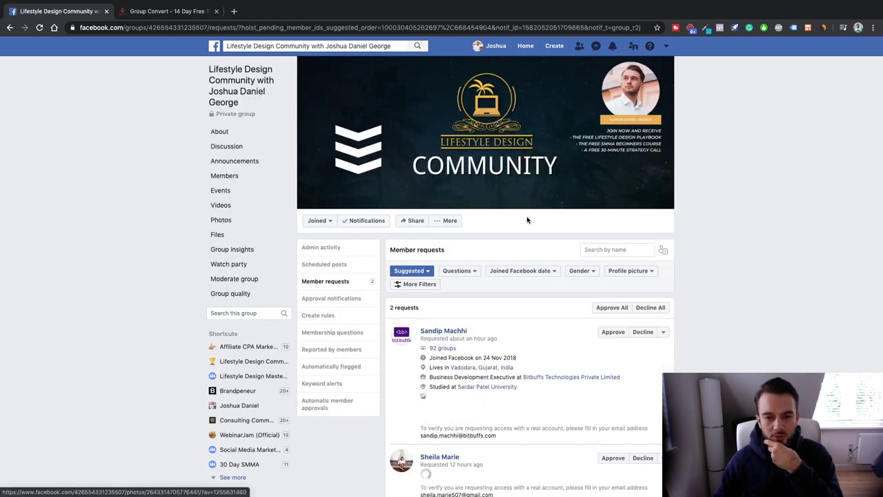
scroll(527, 219, down, 1)
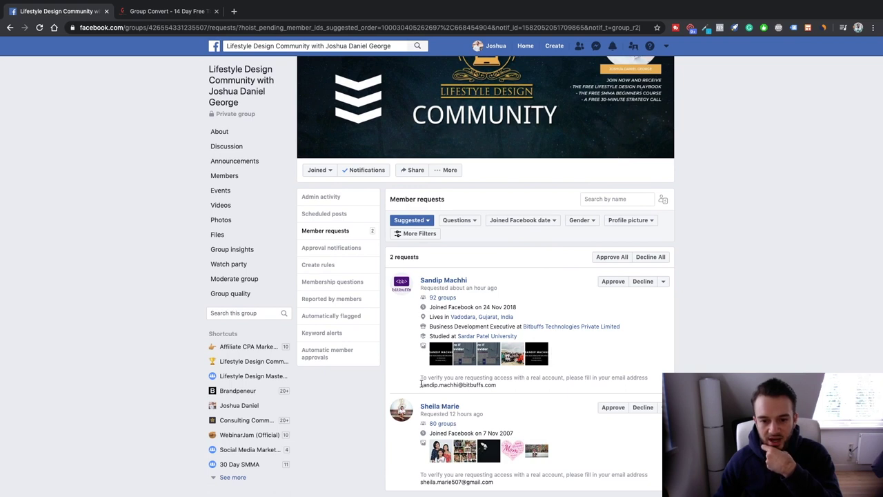
drag(421, 384, 482, 383)
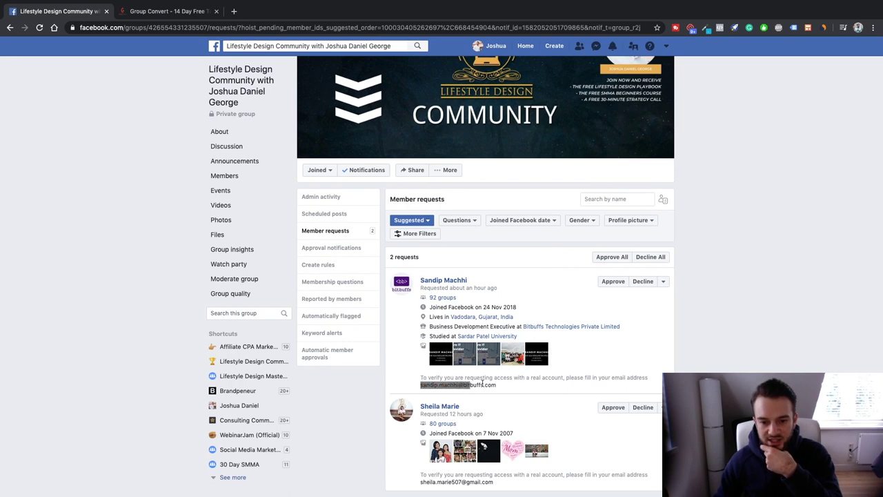
click(548, 387)
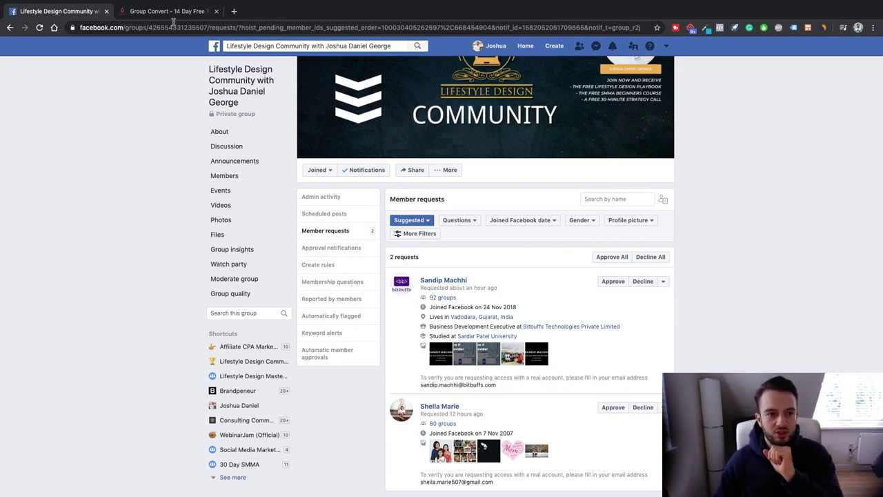
click(171, 14)
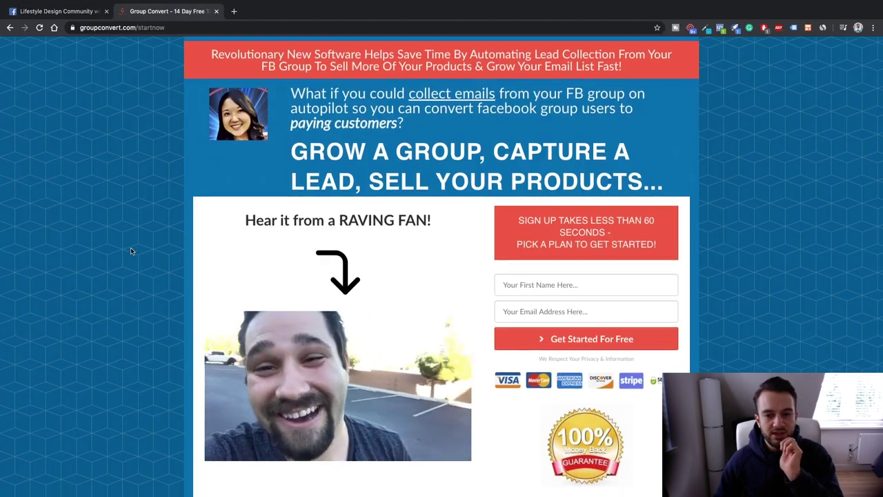
- Review the Group Convert $10 Starter Lite price and its billing note
scroll(131, 251, down, 12)
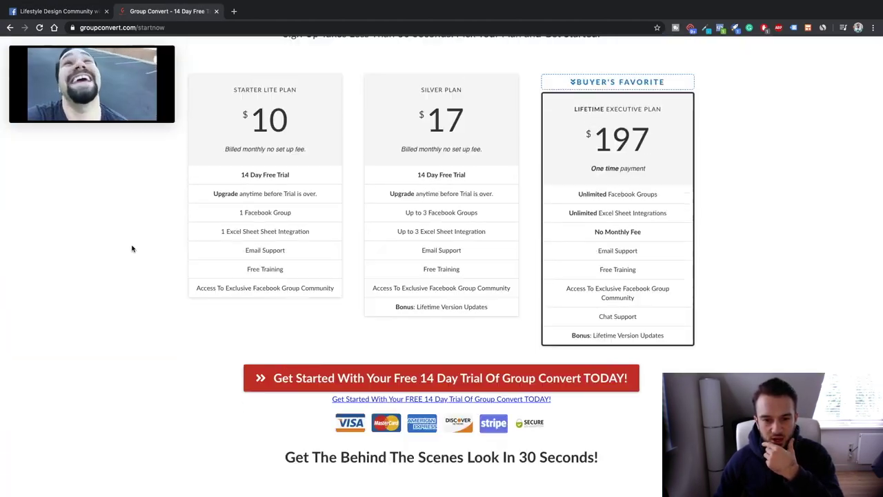
scroll(131, 248, up, 2)
drag(243, 262, 284, 263)
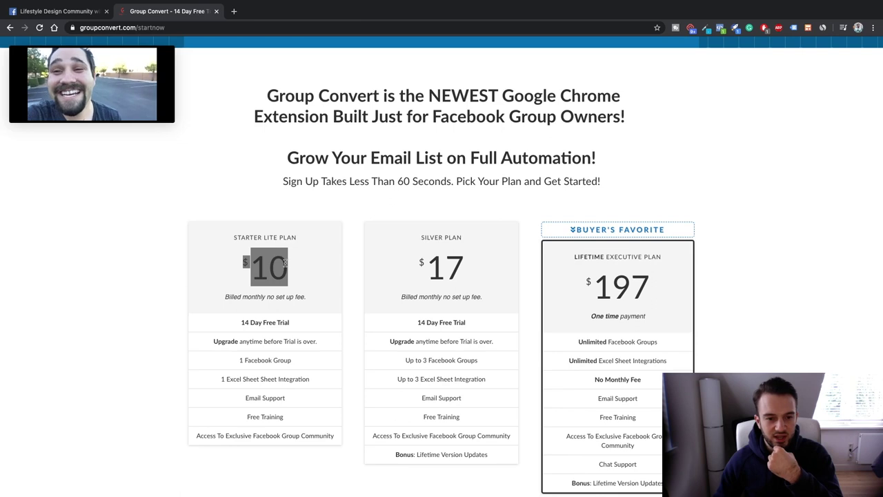
drag(225, 297, 284, 296)
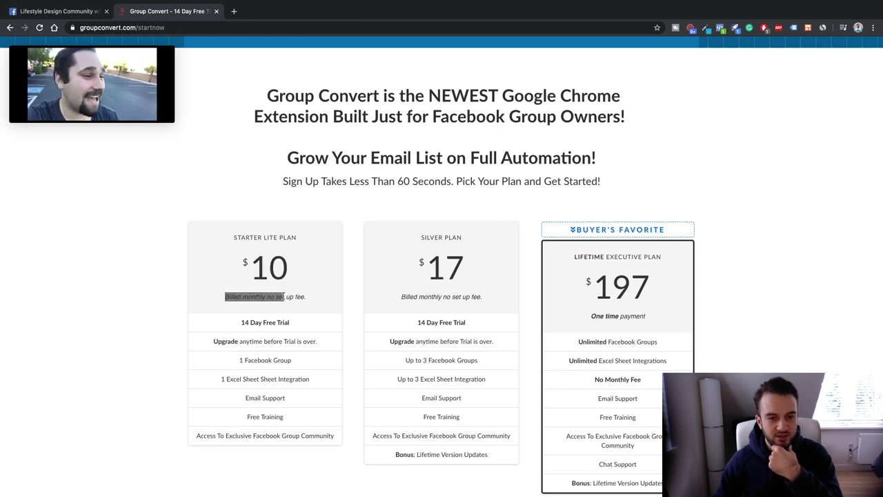
click(307, 297)
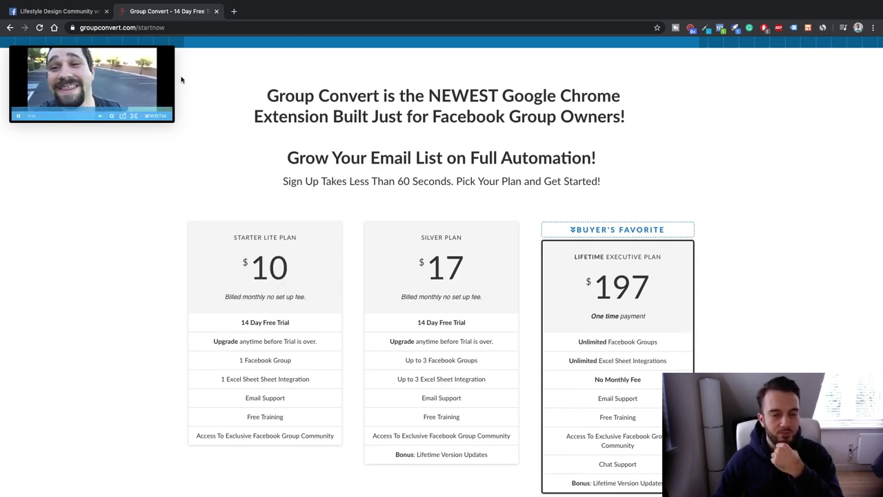
- Check the first requester's email address on the Member requests page
click(81, 12)
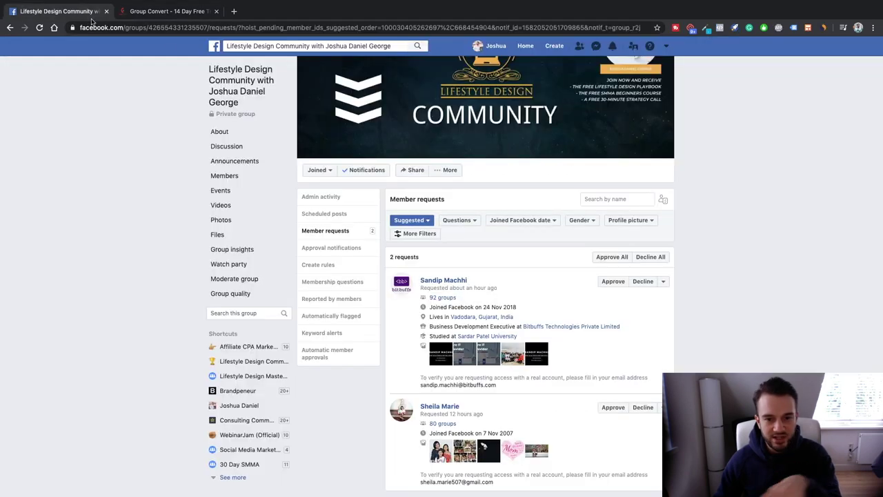
drag(419, 386, 519, 390)
click(518, 389)
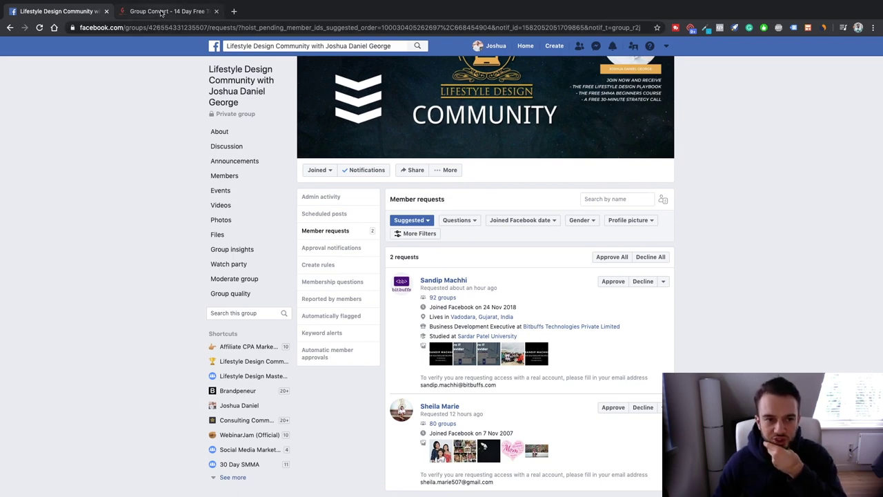
- Scrub the Group Convert demo video forward to the autoresponder email step
click(160, 11)
scroll(156, 174, up, 2)
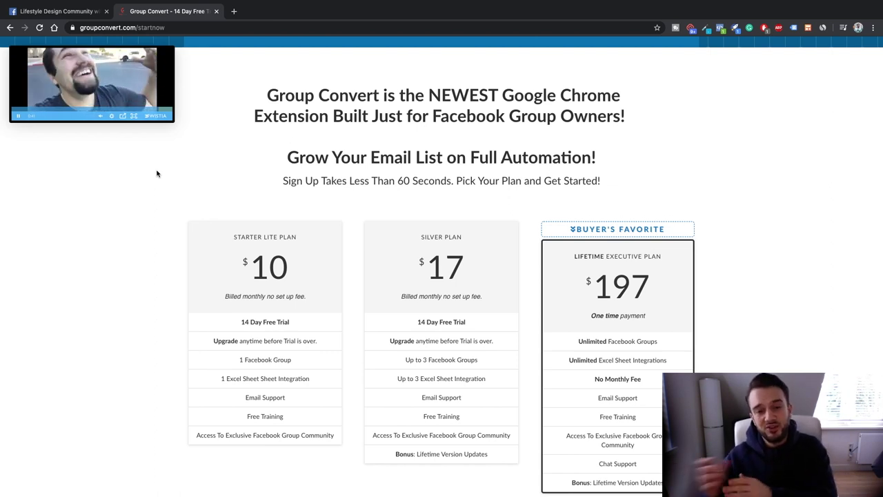
scroll(157, 174, up, 1)
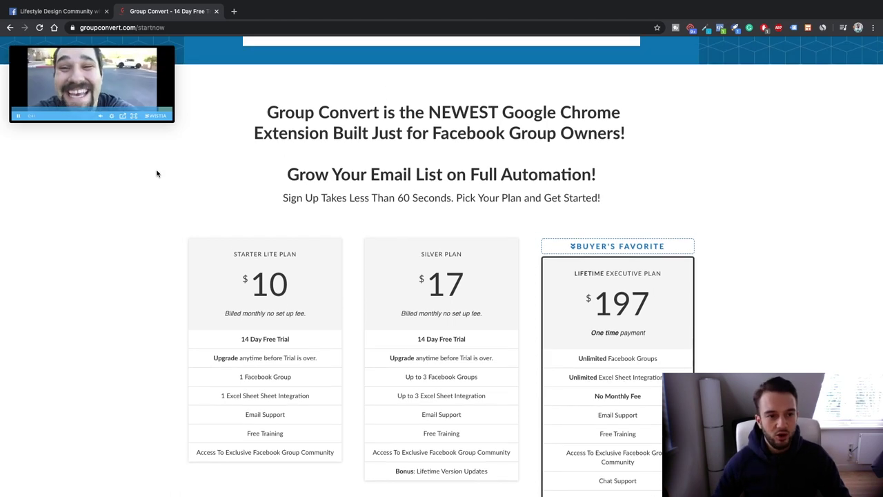
scroll(157, 174, down, 3)
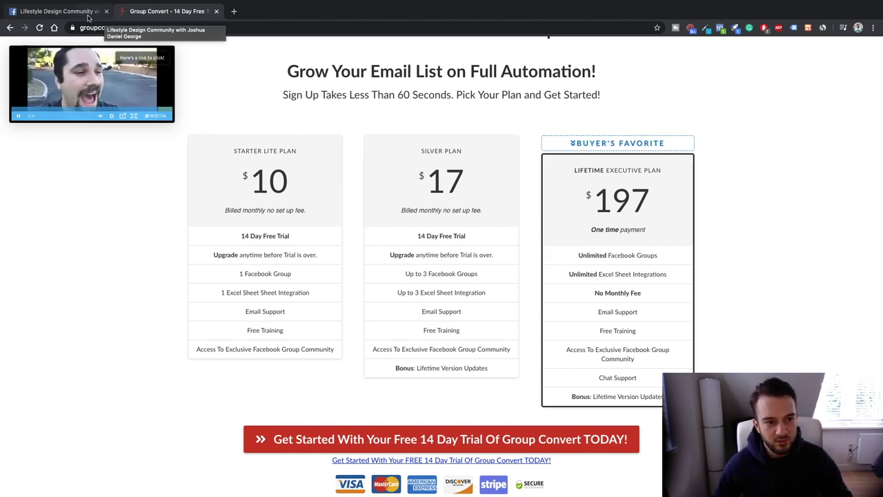
scroll(109, 172, up, 10)
scroll(109, 172, down, 5)
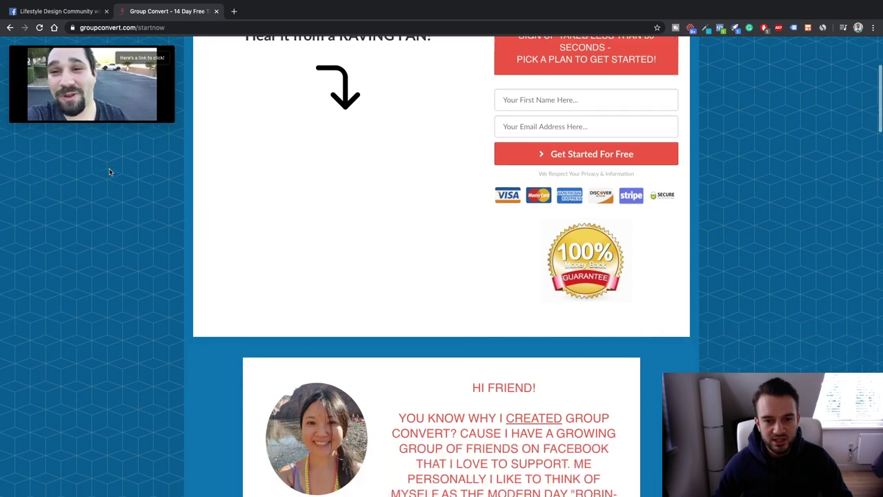
scroll(109, 171, down, 15)
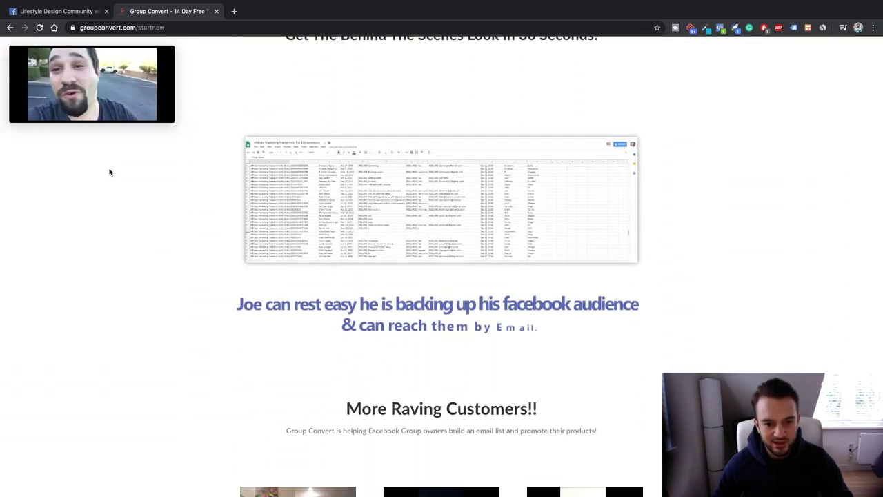
scroll(411, 195, up, 2)
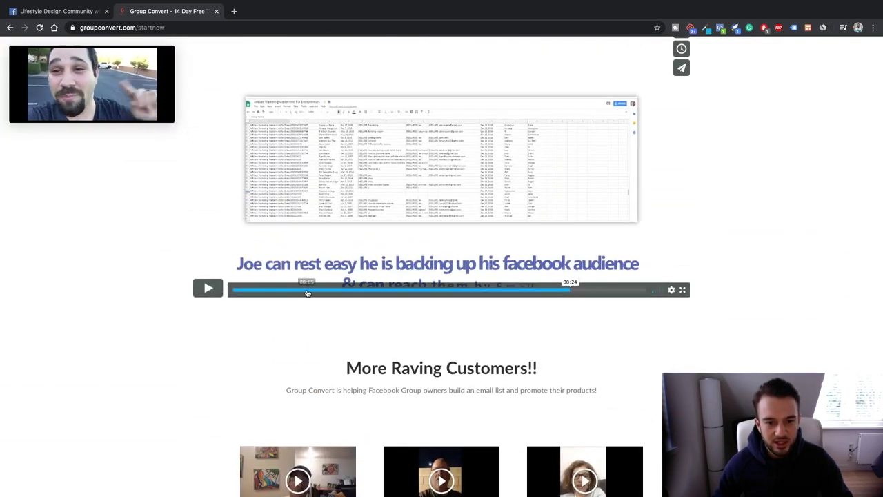
click(306, 203)
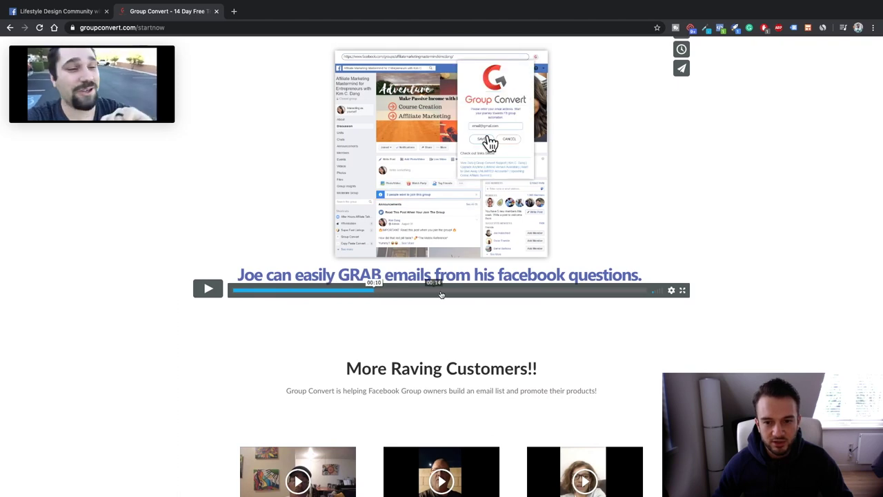
scroll(584, 294, up, 2)
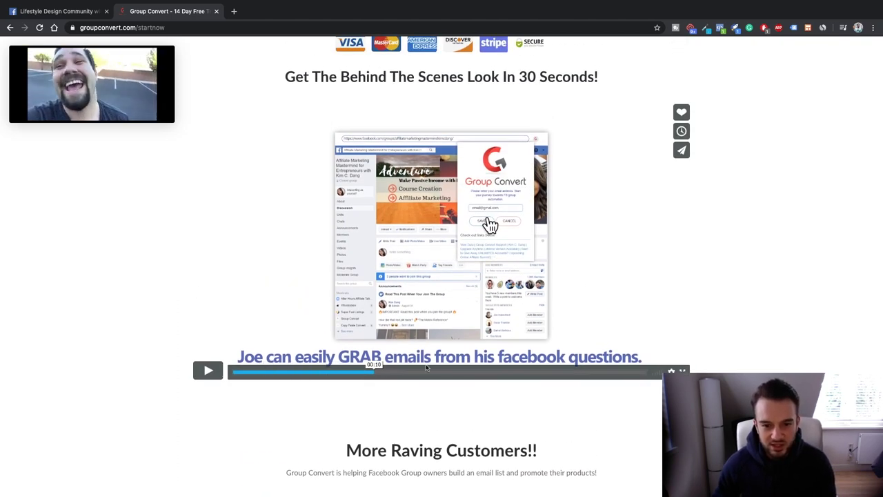
drag(378, 374, 464, 373)
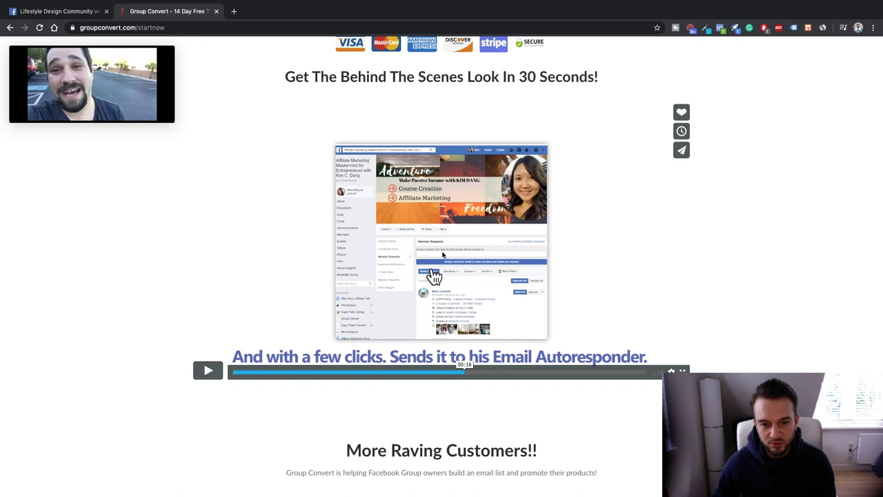
drag(469, 374, 531, 373)
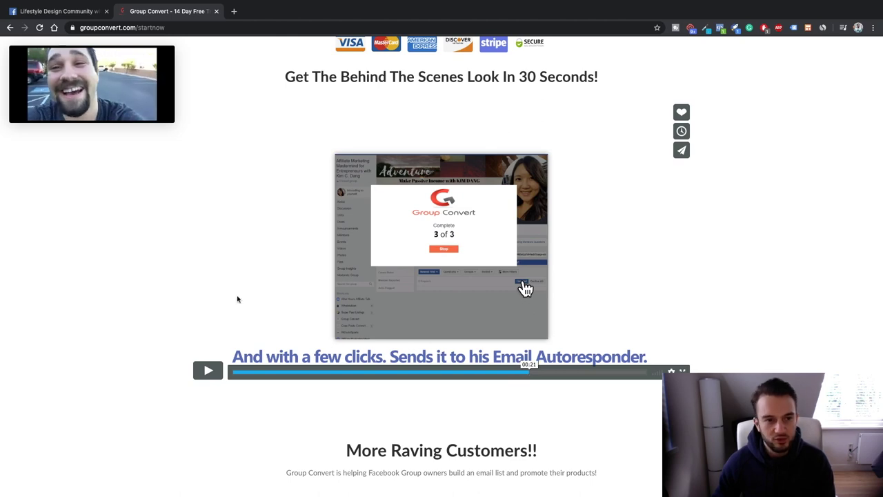
- Go back to the demo group's settings page, then to the Facebook home feed
click(47, 11)
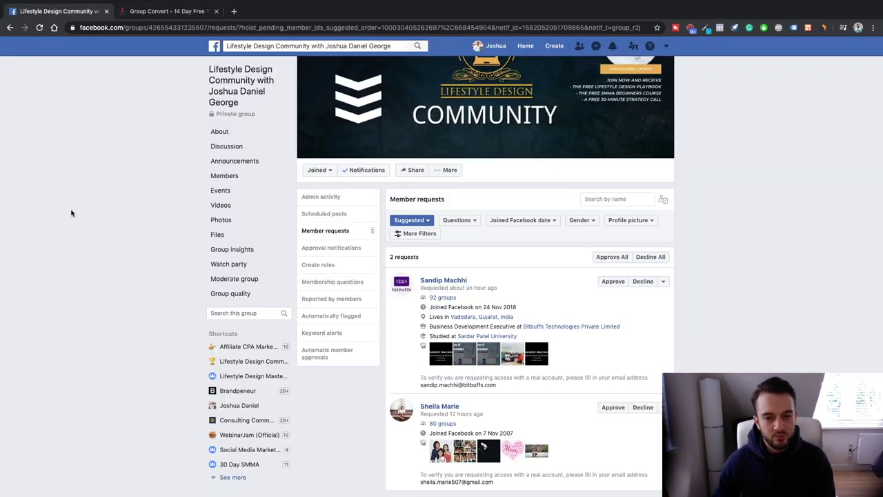
click(10, 28)
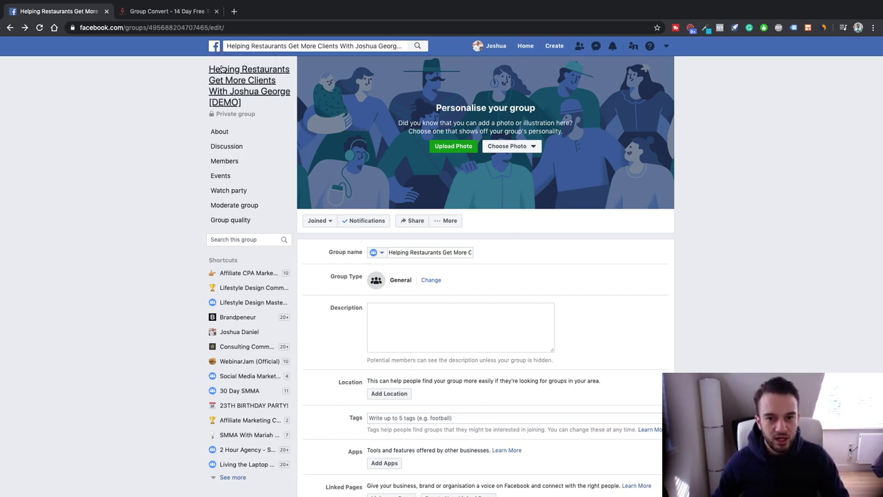
click(215, 46)
- Search Facebook for 'restaurants uk' using the suggestion after typing 'Restau'
click(273, 46)
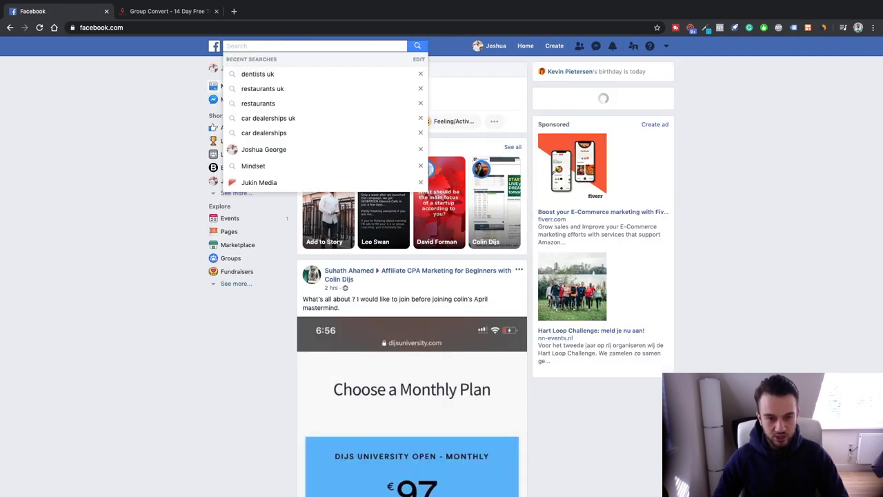
text(Restau)
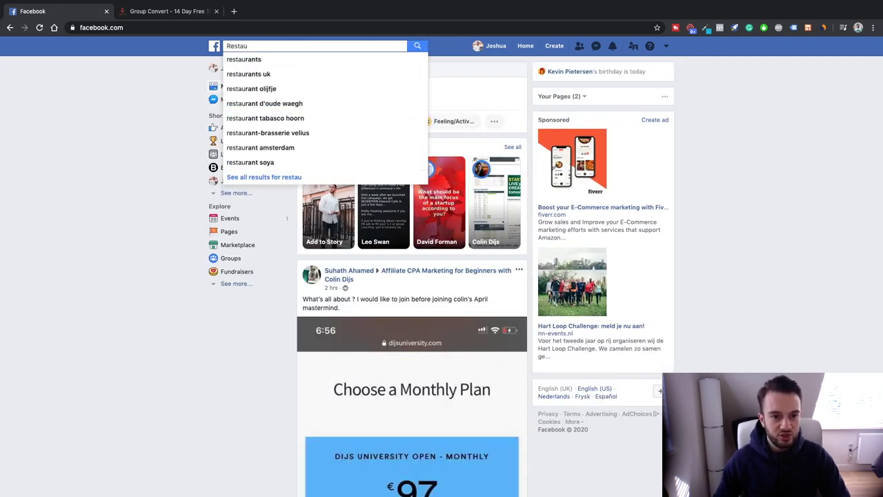
key(Down)
key(Down)
key(Return)
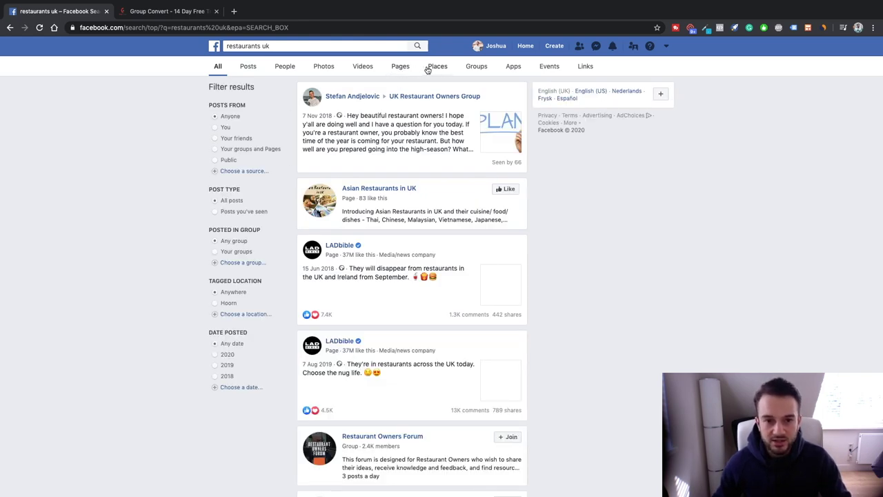
- Filter the results to Groups and open Restaurant Owners & Managers Group in a new tab
click(475, 67)
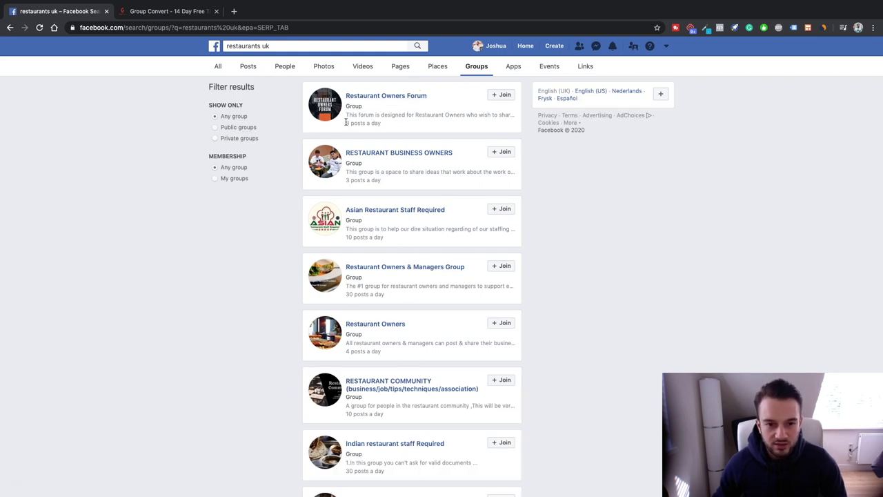
scroll(392, 146, down, 1)
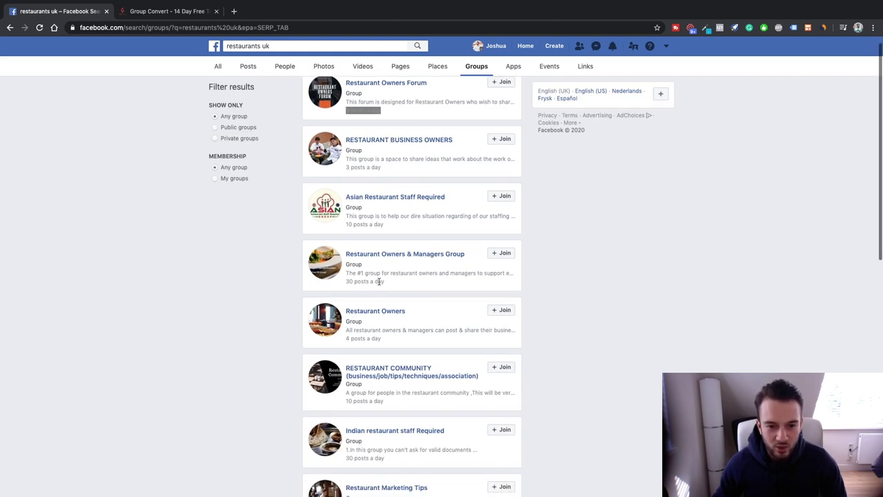
triple_click(388, 257)
right_click(389, 256)
click(407, 258)
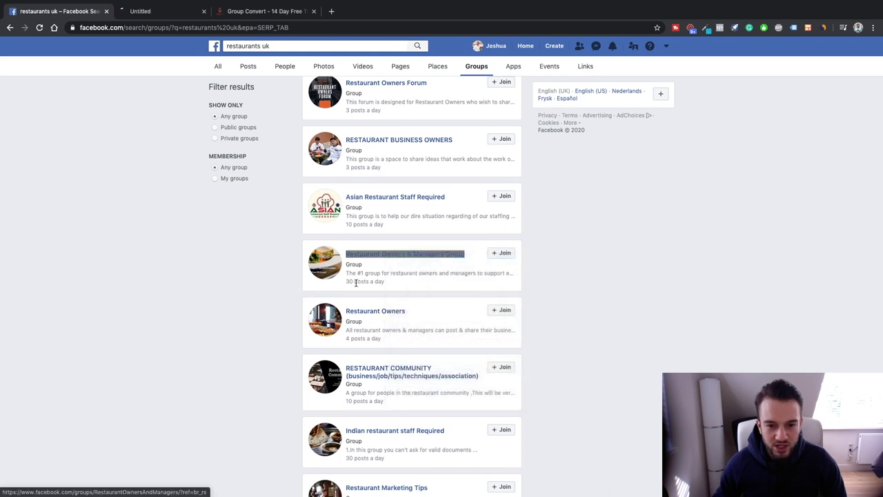
- Open RESTAURANT COMMUNITY and Restaurant Marketing Tips in new tabs
scroll(385, 285, down, 2)
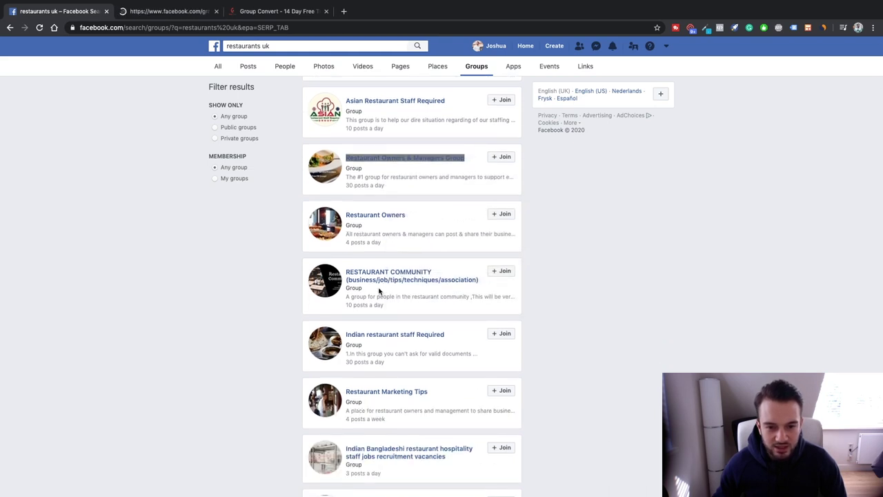
triple_click(372, 279)
right_click(372, 283)
click(390, 280)
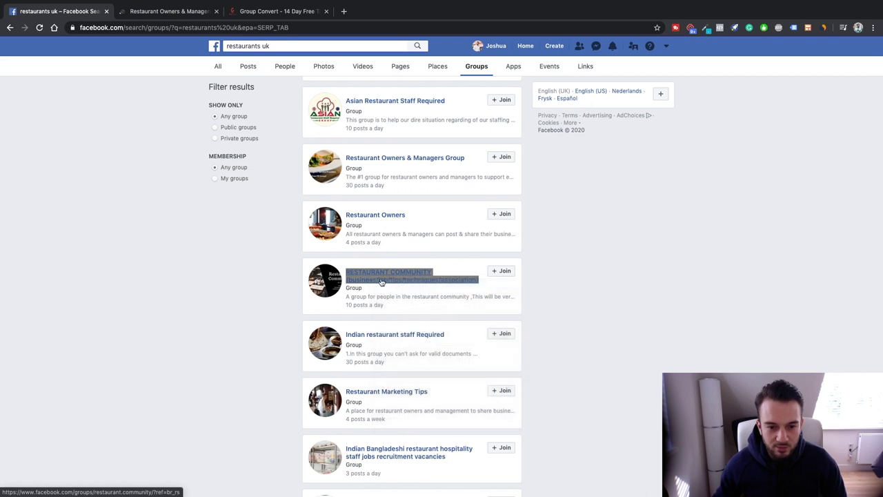
scroll(375, 276, down, 2)
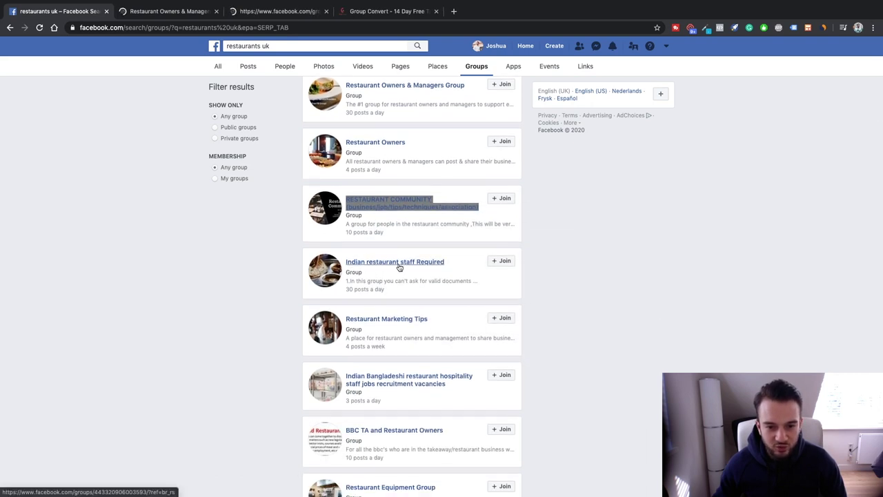
scroll(369, 270, down, 2)
triple_click(359, 269)
right_click(390, 266)
click(397, 270)
- Open CHEFS HOTELIER & RESTAURANTS CAREER and Marketing For Restaurant Owners in new tabs
scroll(358, 267, down, 2)
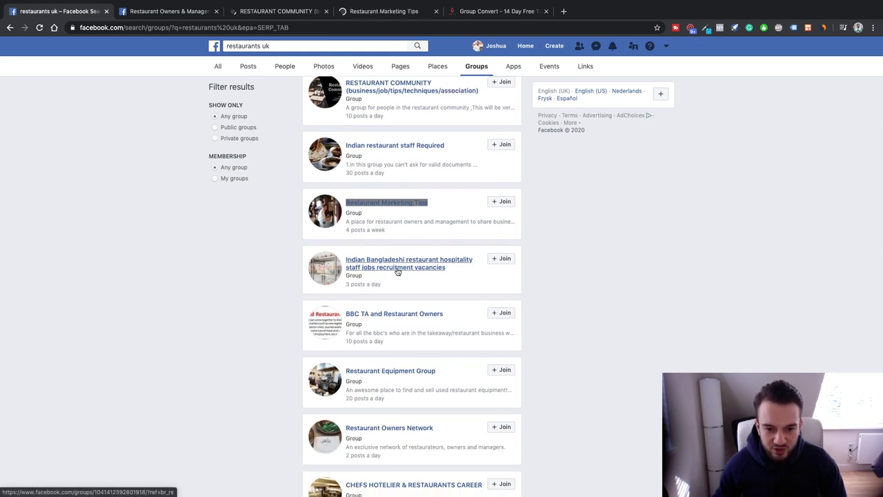
scroll(396, 271, down, 3)
scroll(397, 273, down, 1)
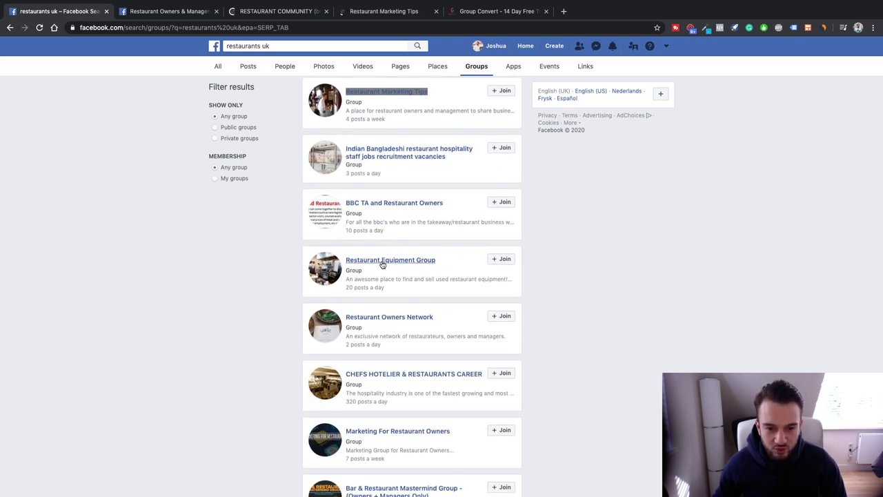
scroll(383, 262, down, 2)
right_click(374, 250)
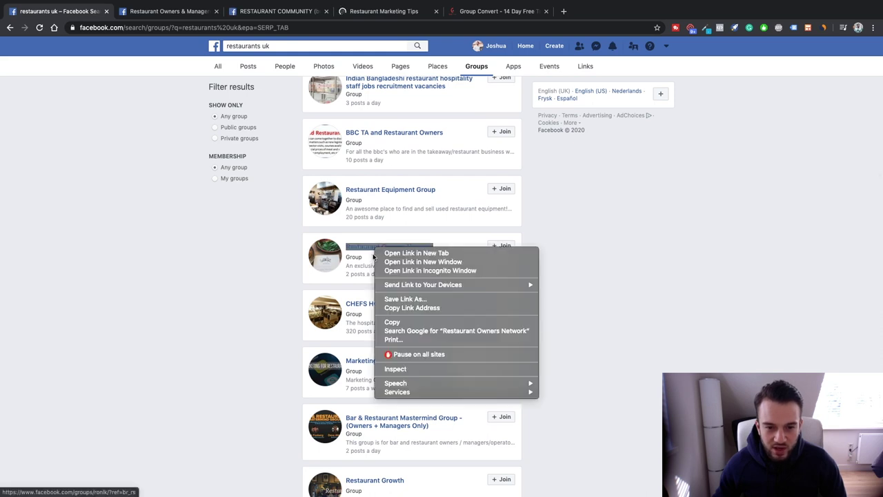
click(348, 277)
scroll(370, 278, down, 3)
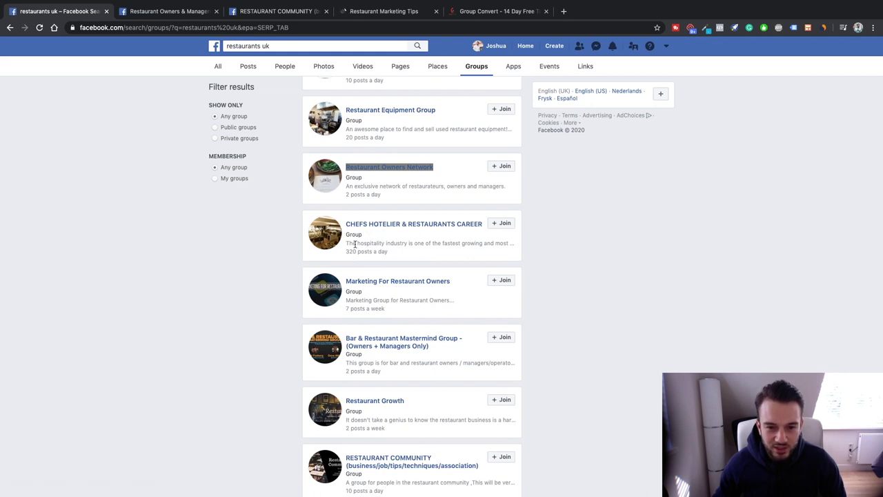
right_click(383, 228)
click(398, 232)
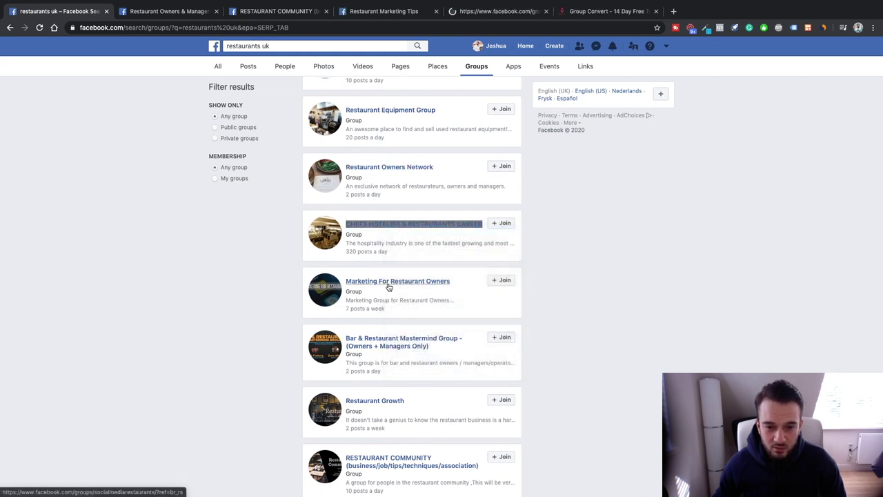
right_click(384, 281)
click(400, 287)
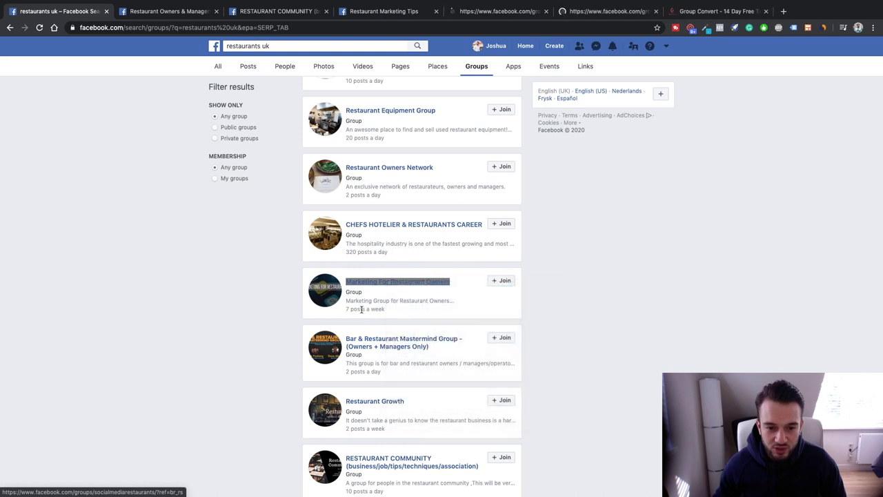
scroll(384, 315, down, 5)
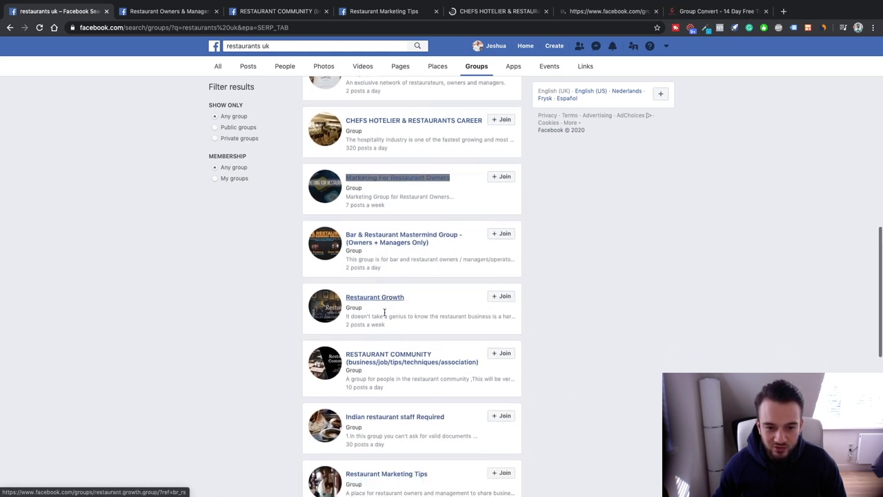
scroll(384, 315, down, 10)
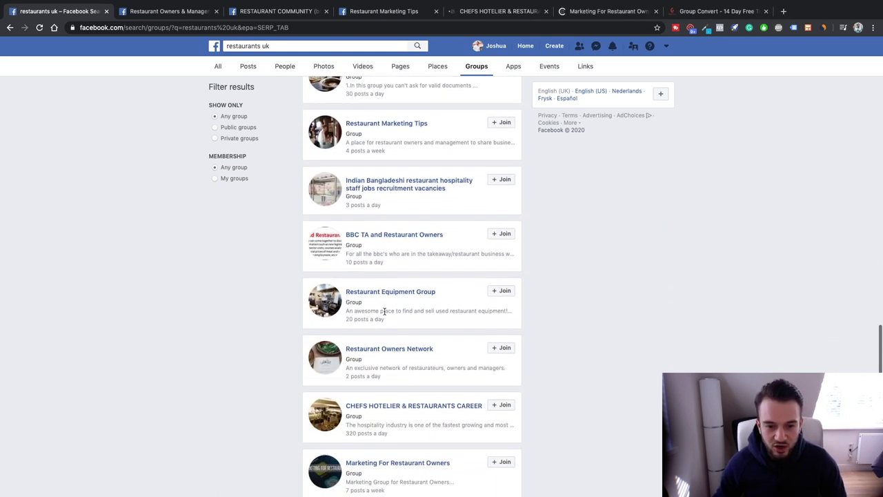
scroll(384, 315, down, 10)
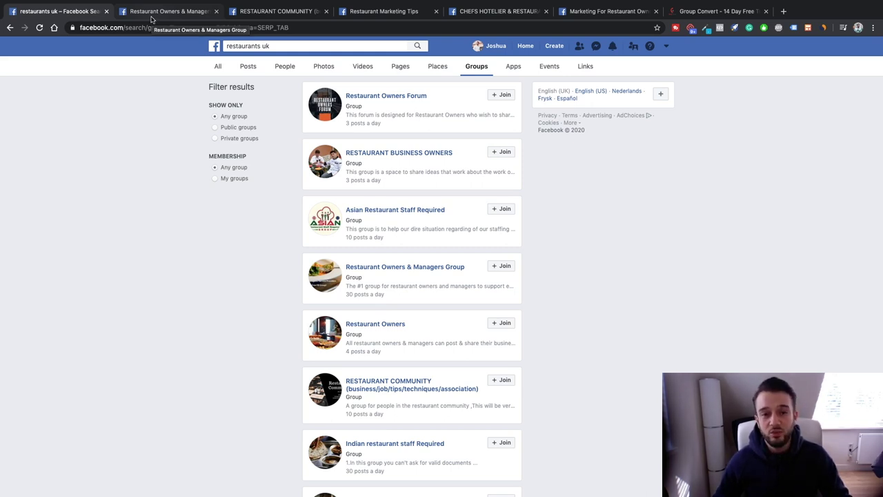
- Bring up the Restaurant Owners & Managers Group and review its Members, Activity and Group rules
click(152, 11)
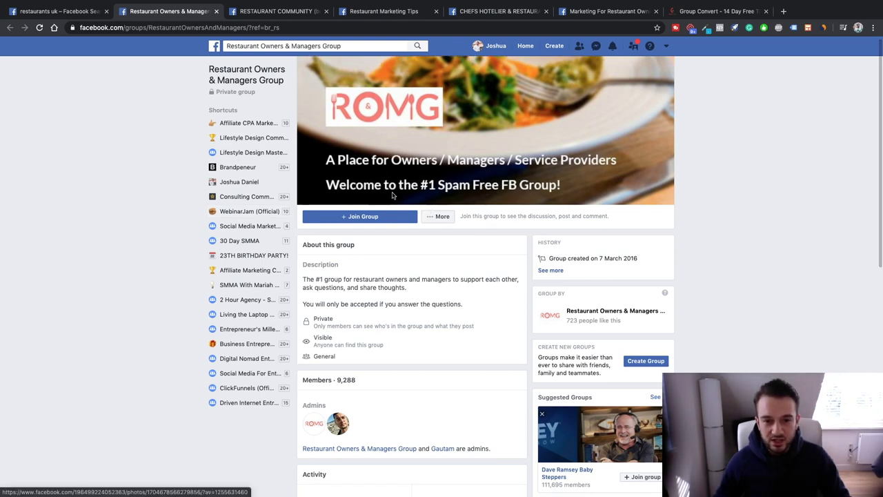
scroll(422, 207, down, 2)
scroll(425, 203, up, 2)
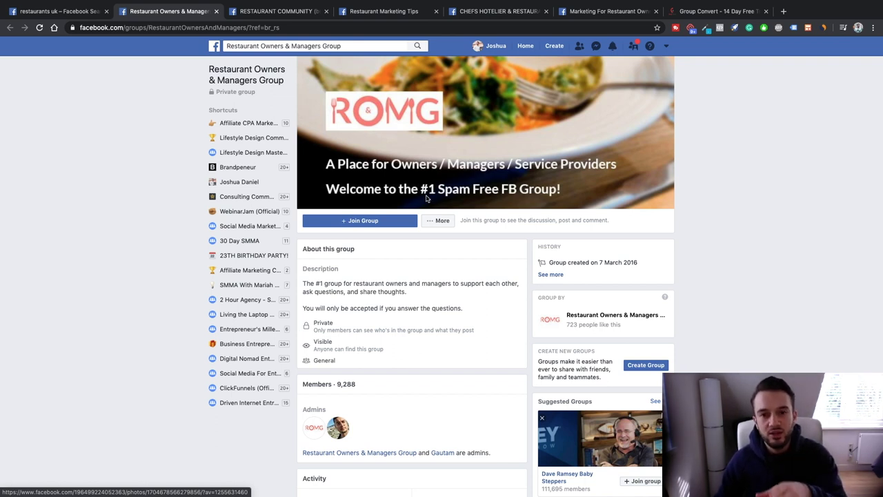
scroll(408, 276, down, 5)
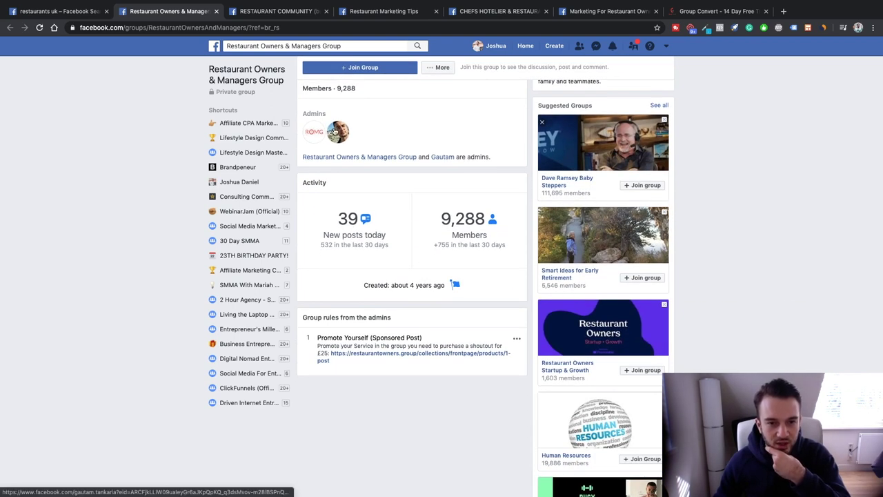
mouse_move(334, 131)
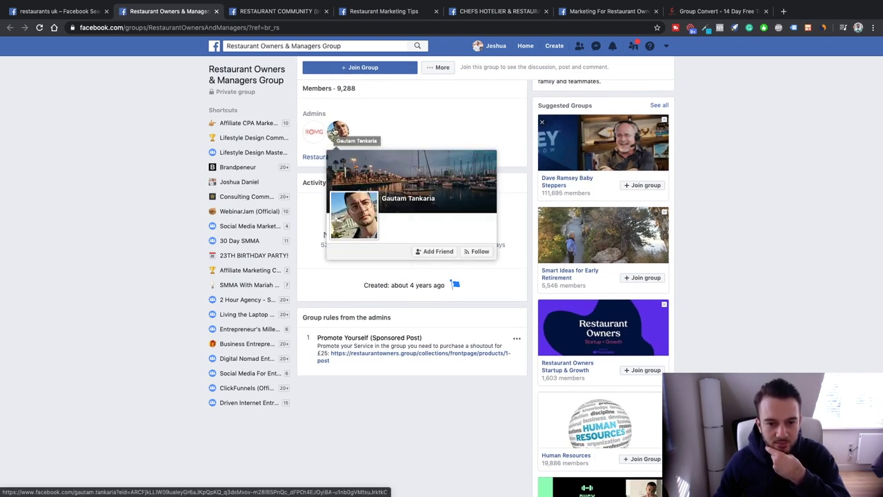
scroll(337, 132, up, 4)
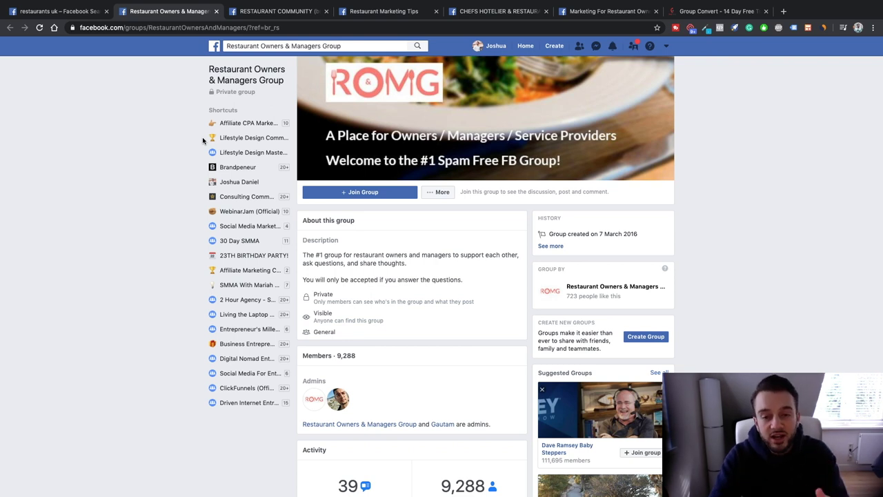
- Search from the account owner's first name and pick the 'helping restaurants get more clients' group suggestion
click(375, 46)
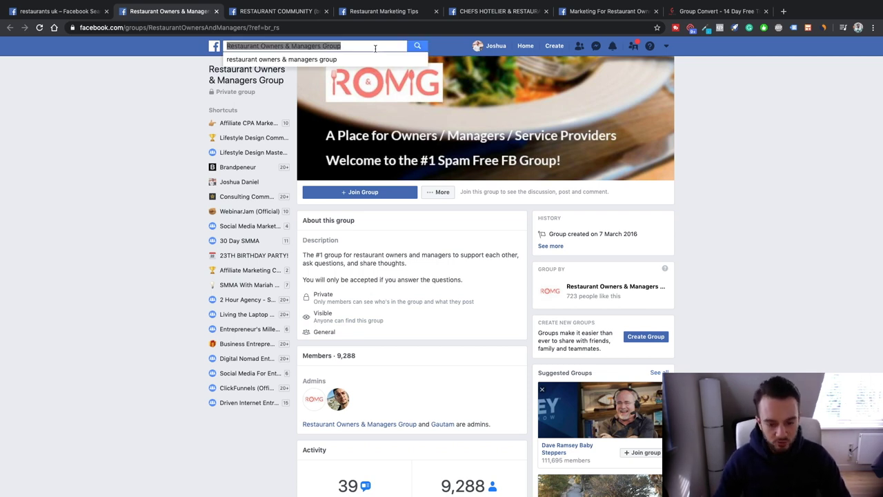
text(joshua)
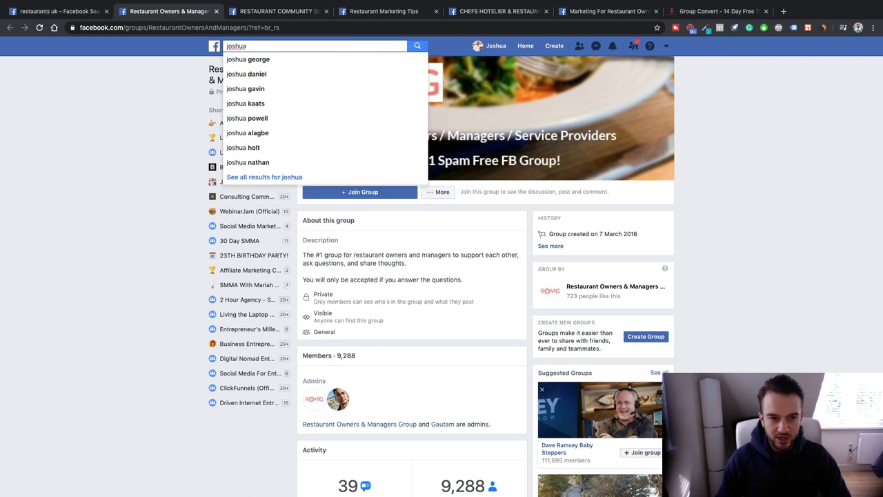
key(Right)
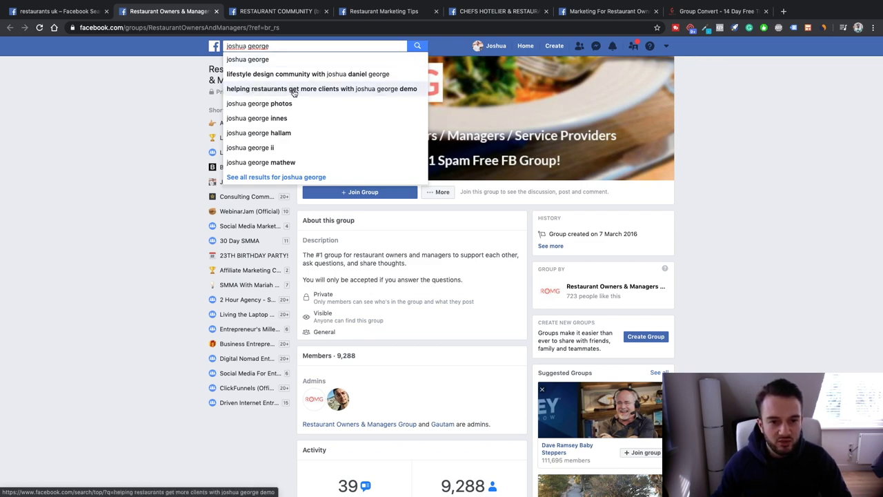
click(348, 93)
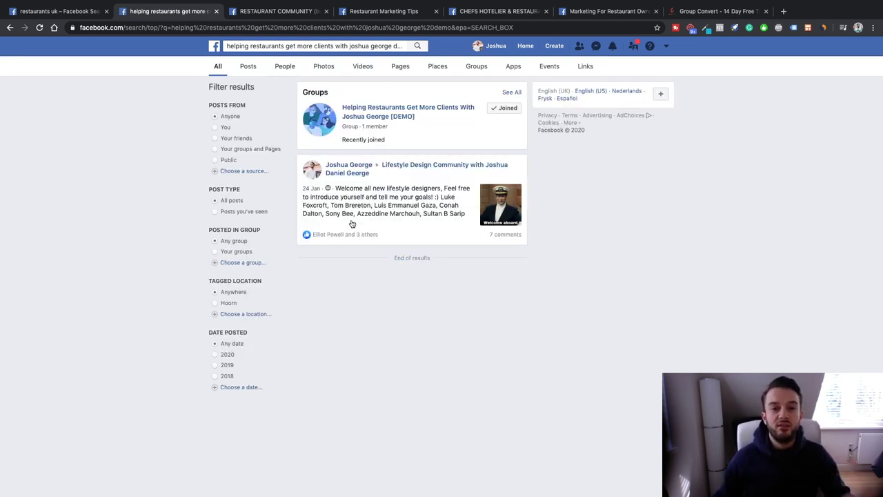
click(332, 46)
click(137, 105)
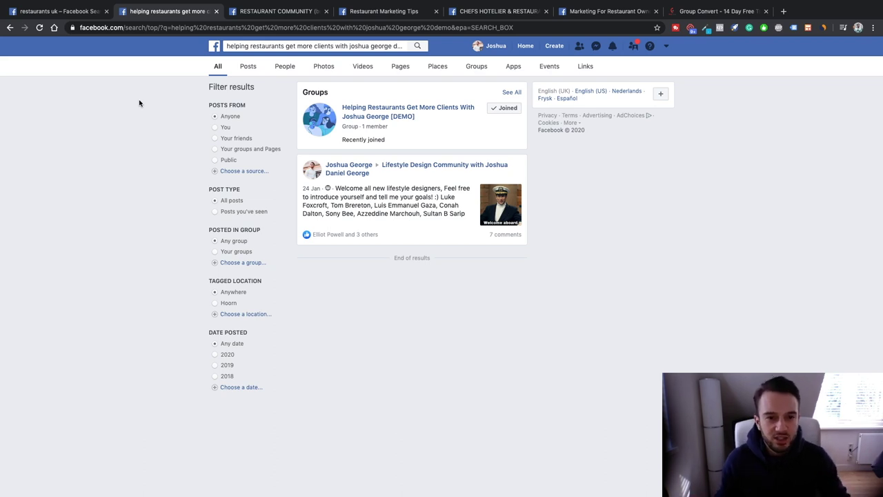
click(276, 42)
- Search the account owner's full name and open their own profile from the People results
text(joshua)
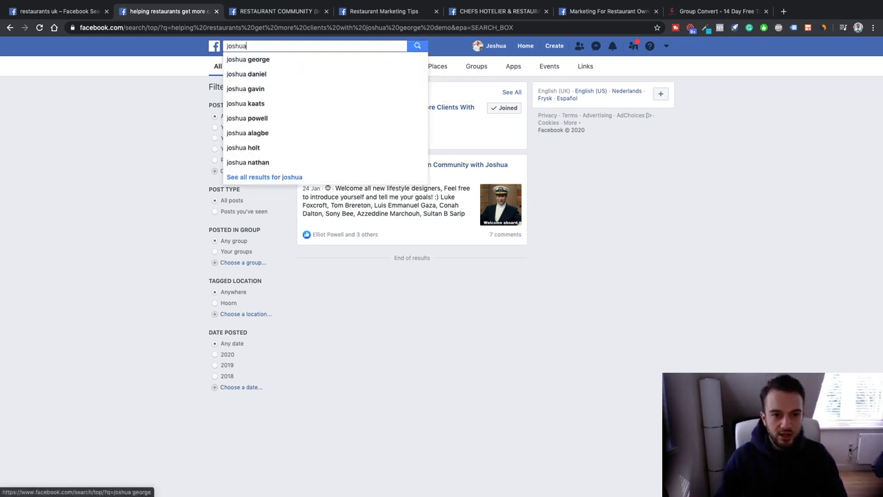
click(259, 61)
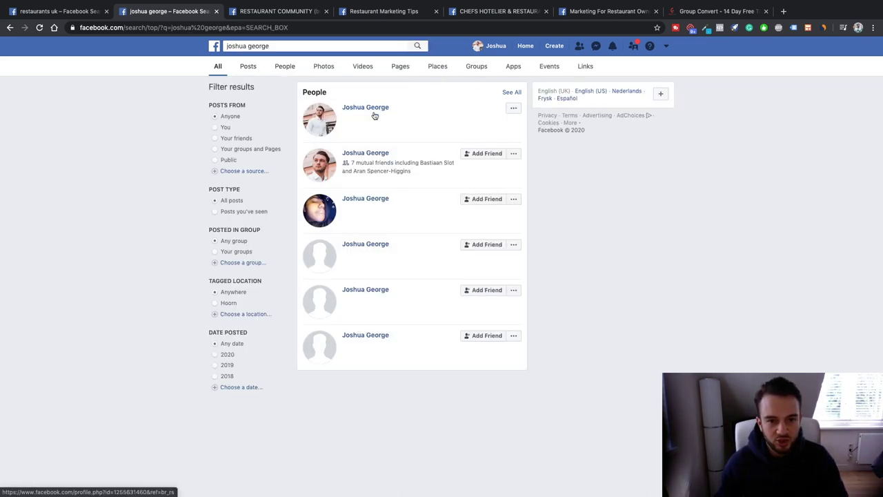
click(367, 109)
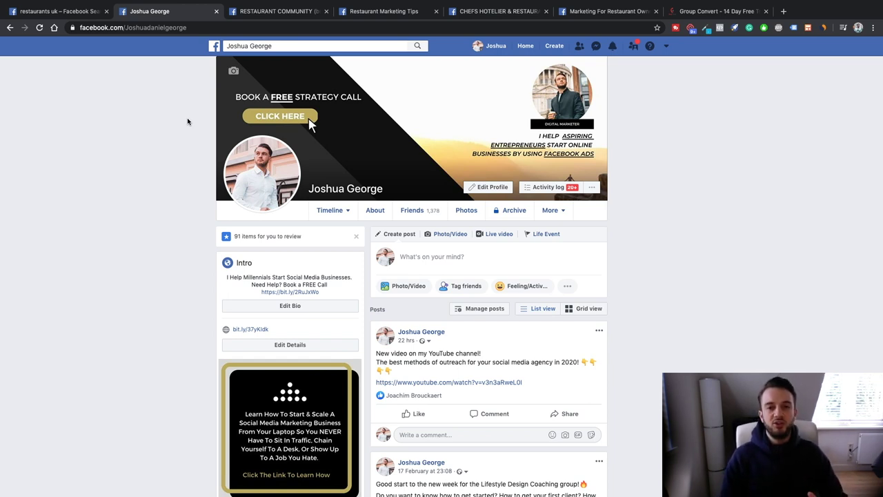
- Show the recent search suggestions dropdown above the profile timeline
click(286, 46)
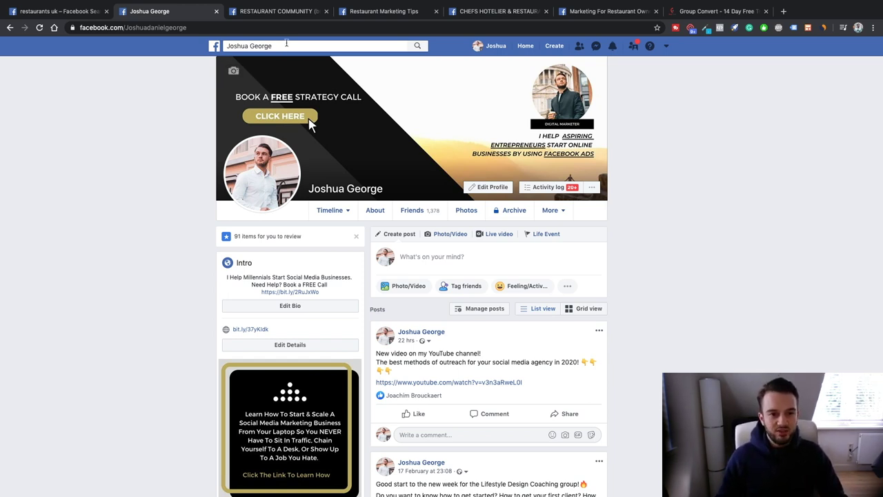